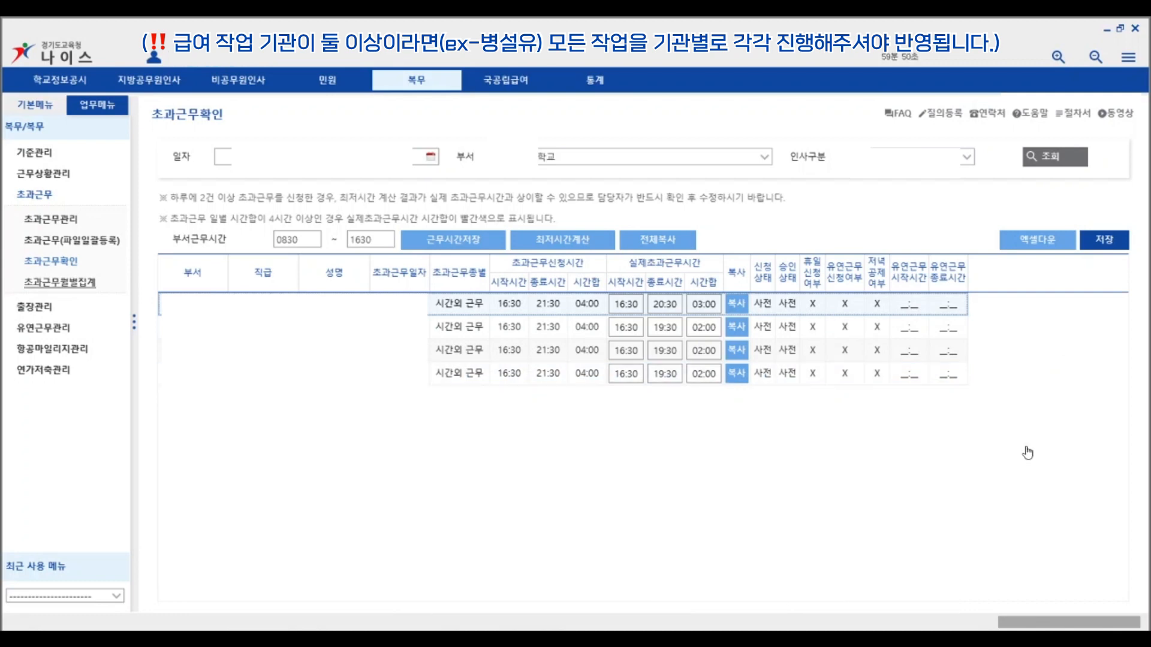
Generate the monthly overtime summary in 초과근무월별집계 for the selected year and month
left_click(60, 282)
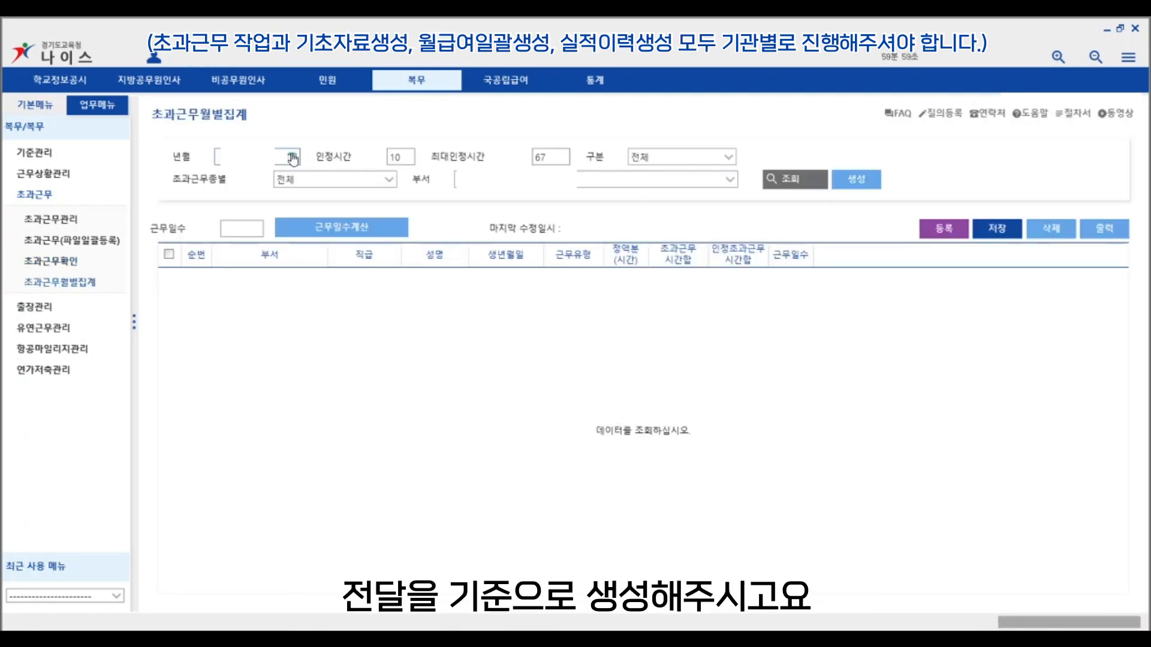
left_click(292, 157)
left_click(856, 179)
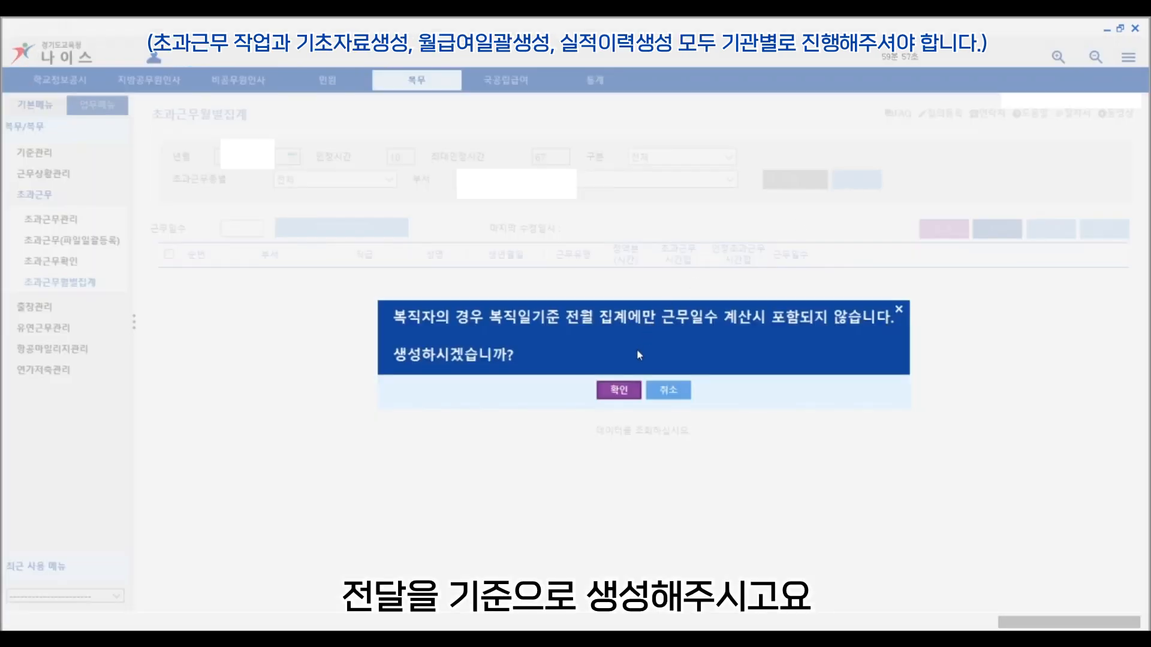
left_click(615, 393)
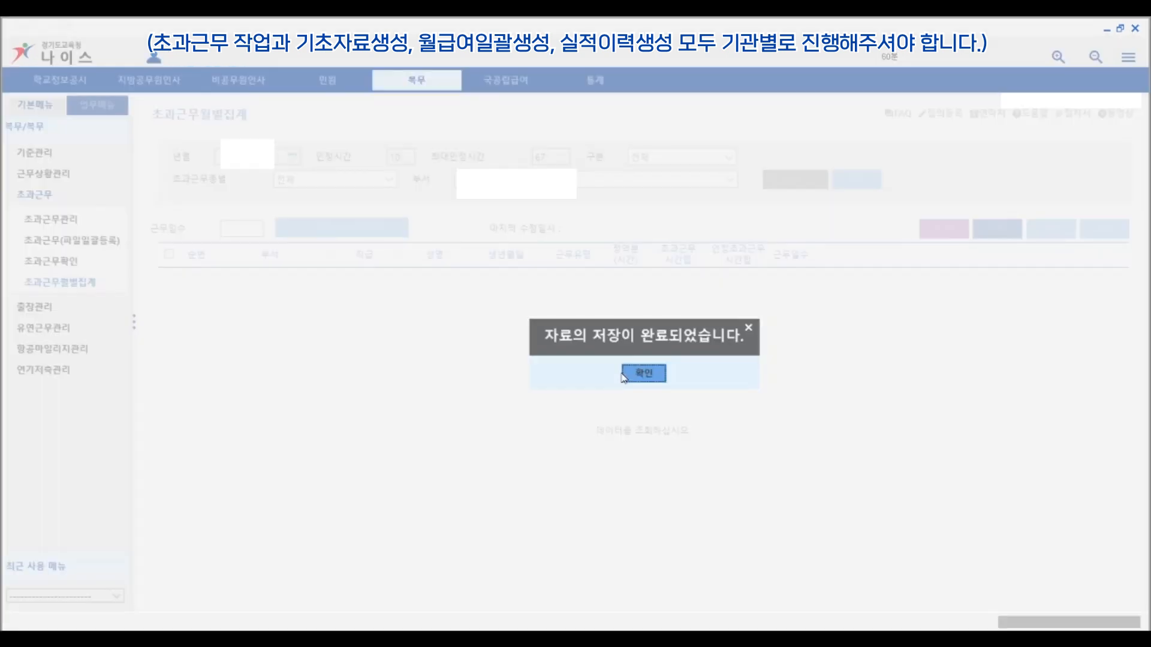
left_click(627, 377)
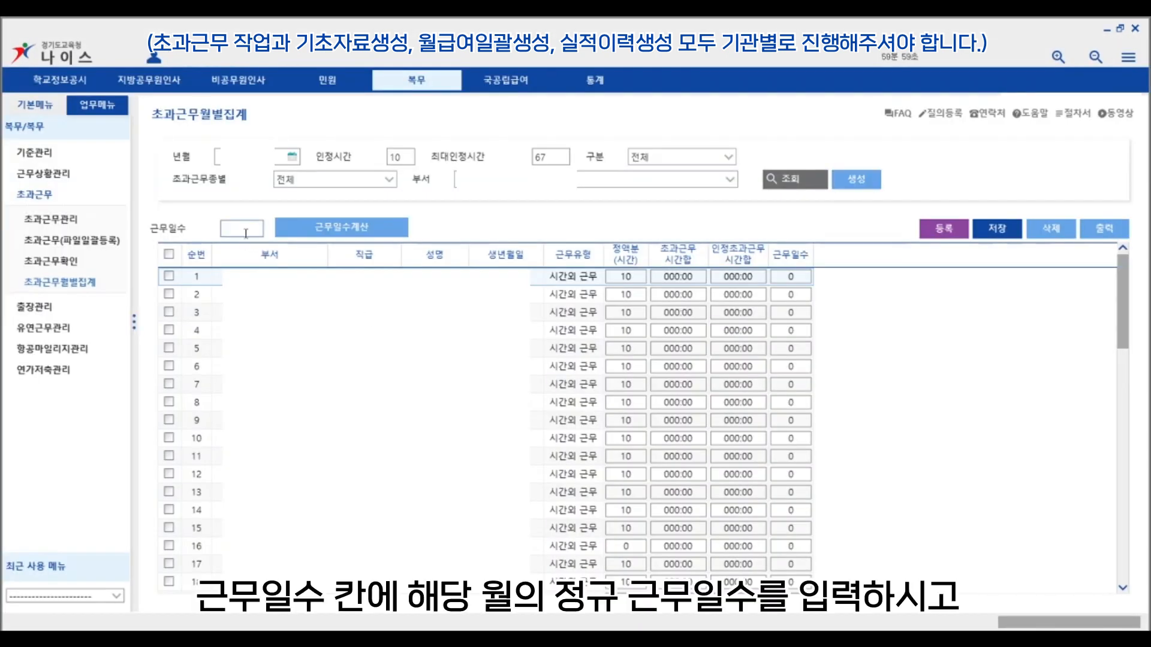
Set the work days (근무일수) to 20 and run the work-day calculation for the listed employees
left_click(246, 230)
type("20")
left_click(307, 230)
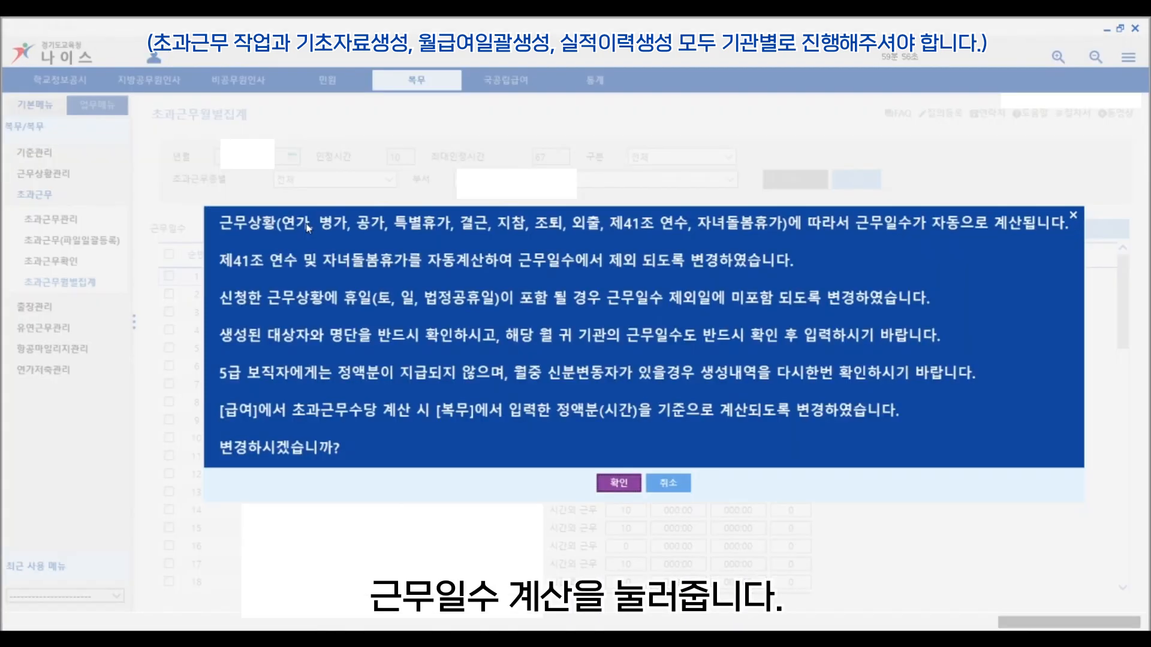
left_click(619, 488)
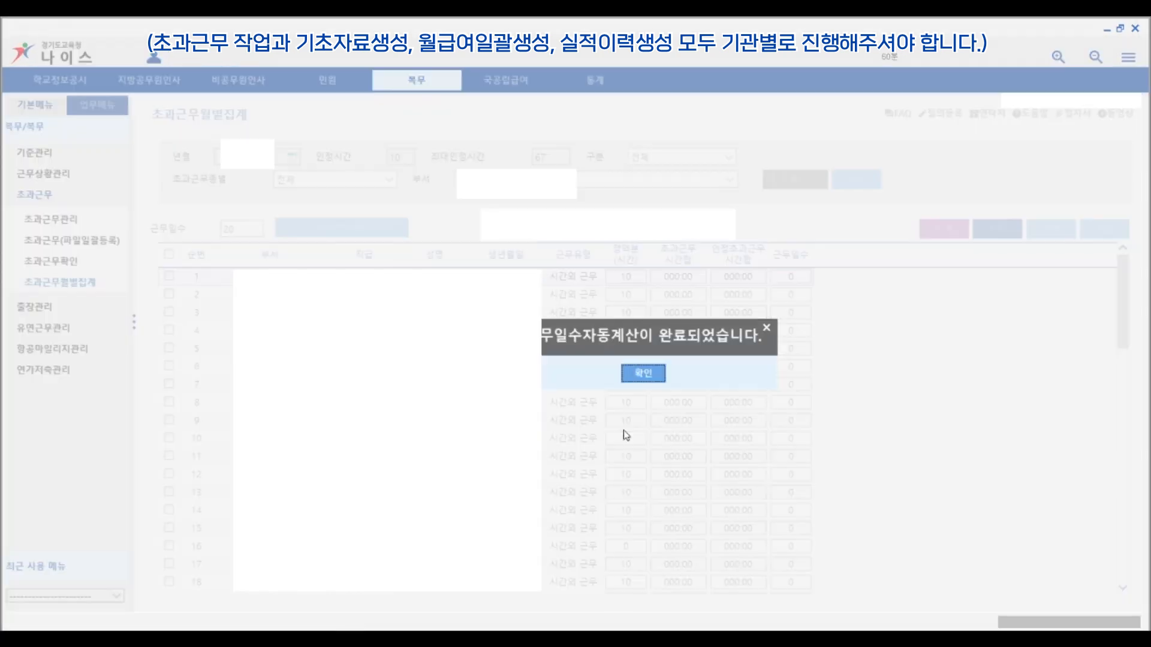
left_click(634, 375)
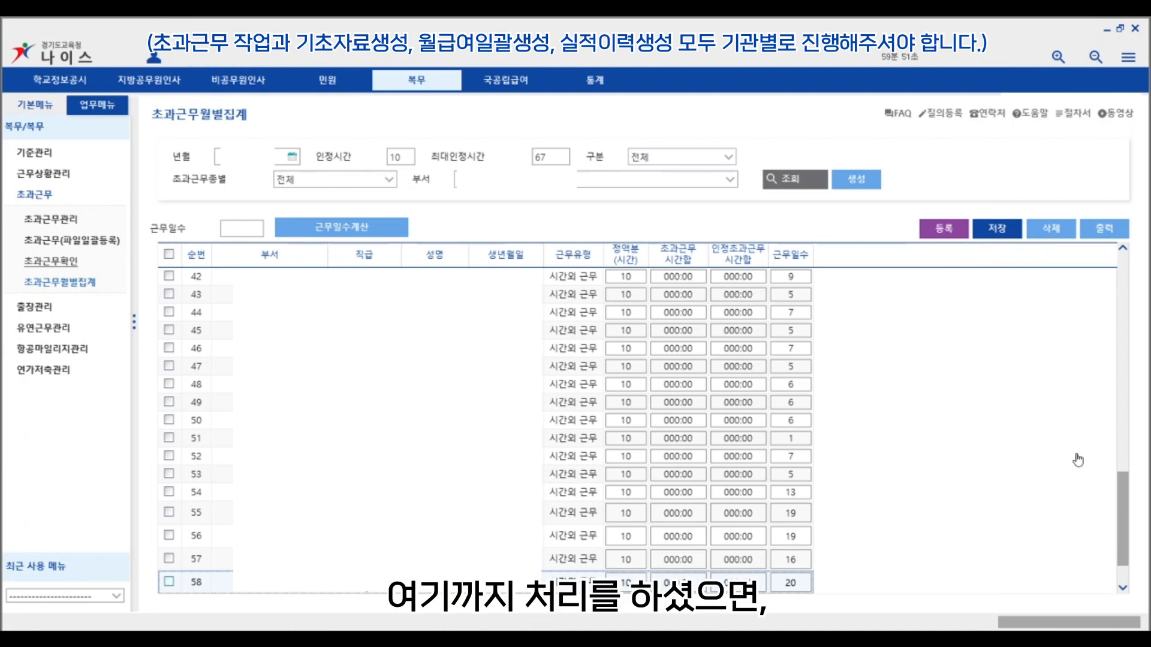
Generate the monthly payroll base data (기초자료생성) for the selected institution, and view the form for adding individual targets without adding anyone
left_click(505, 79)
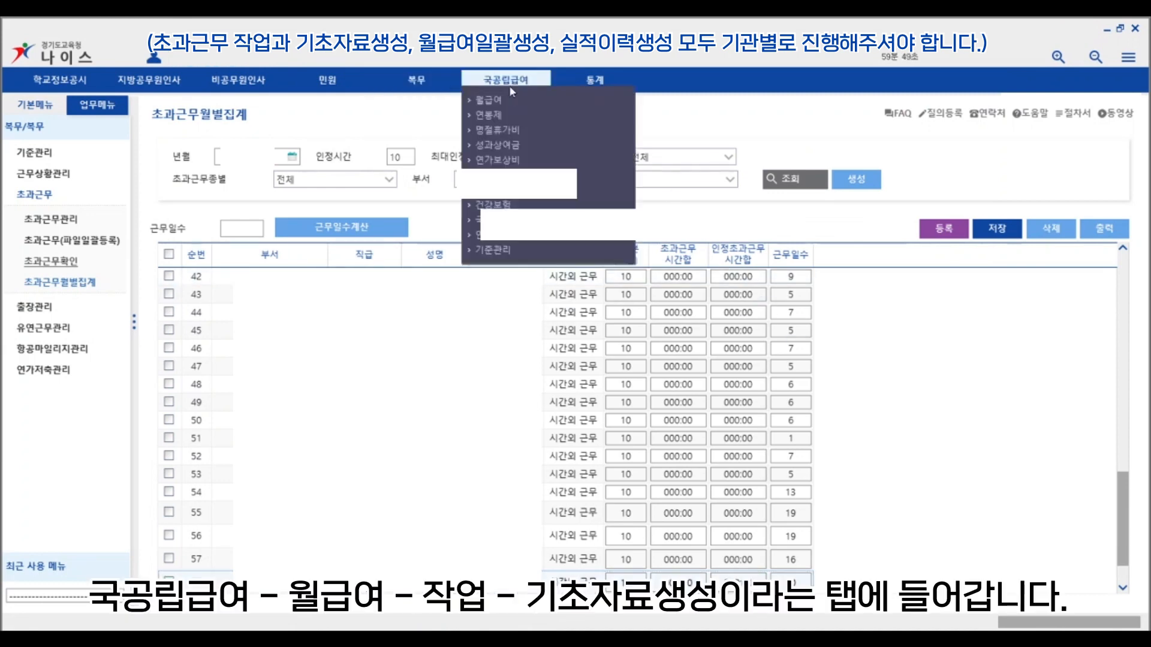
left_click(79, 217)
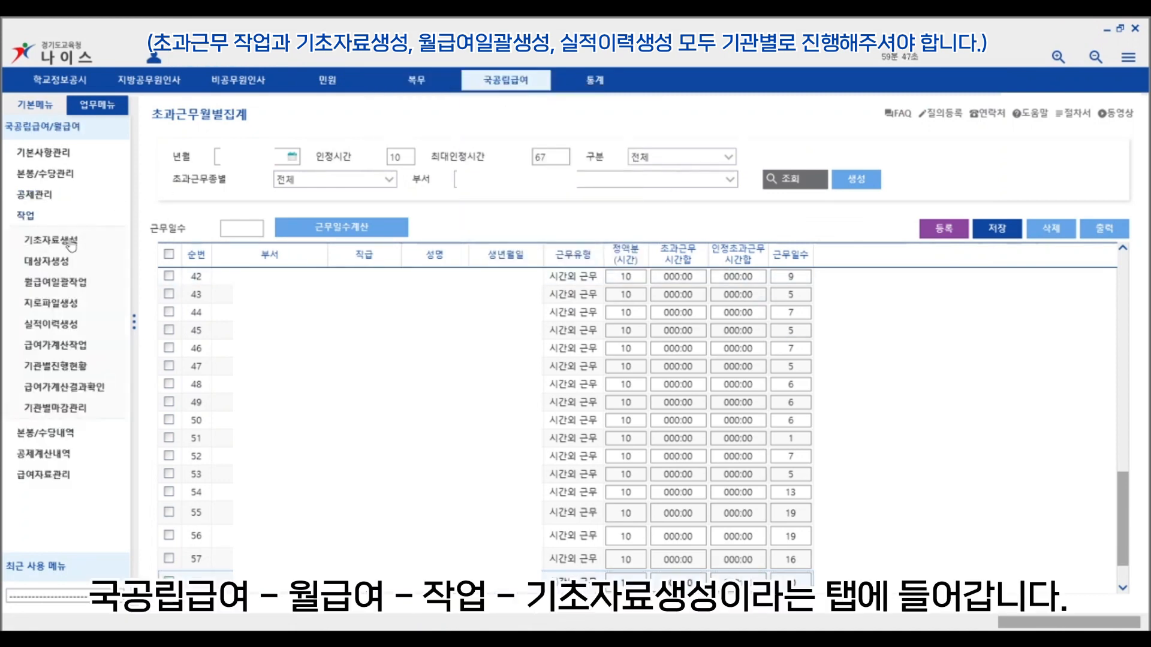
left_click(70, 242)
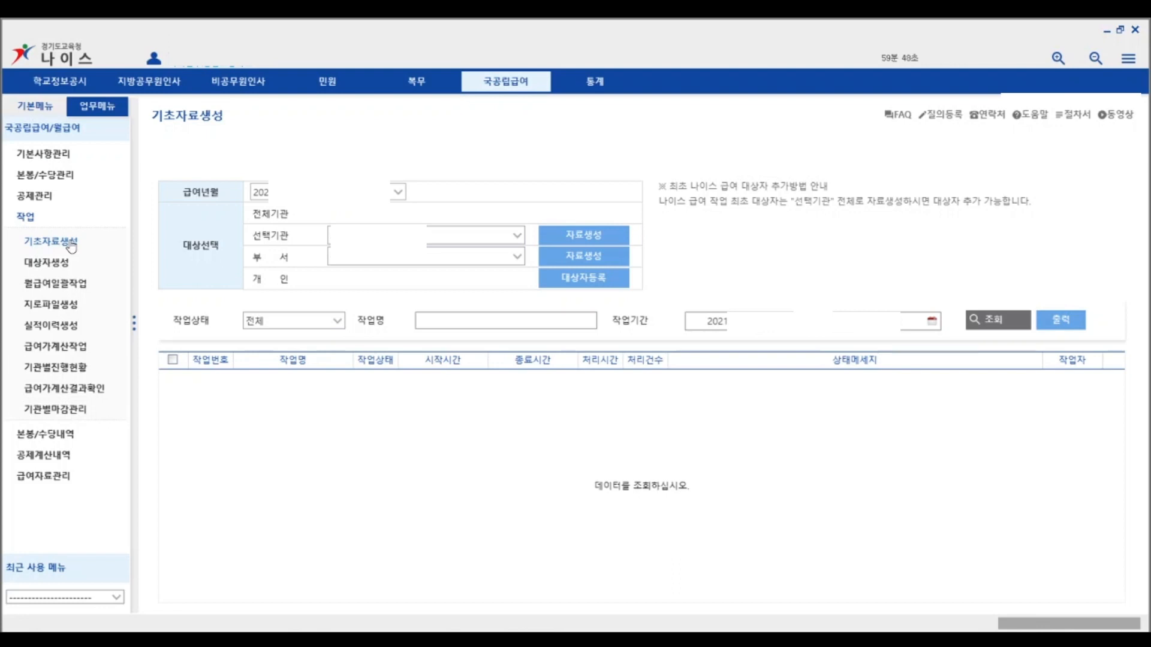
left_click(577, 235)
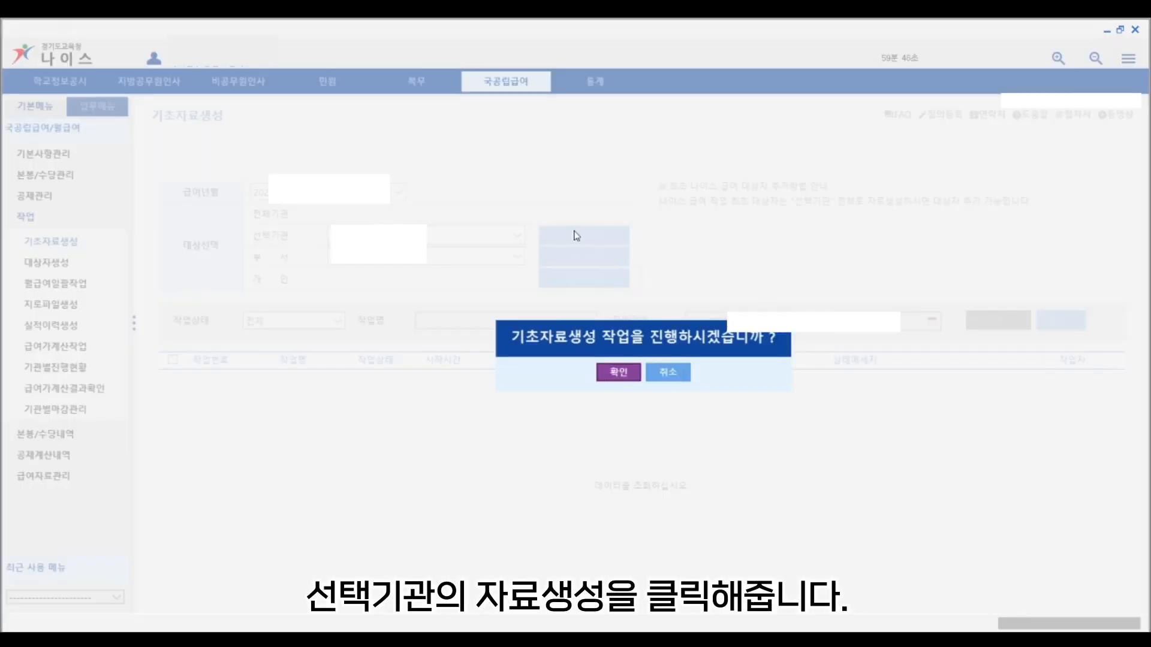
left_click(619, 370)
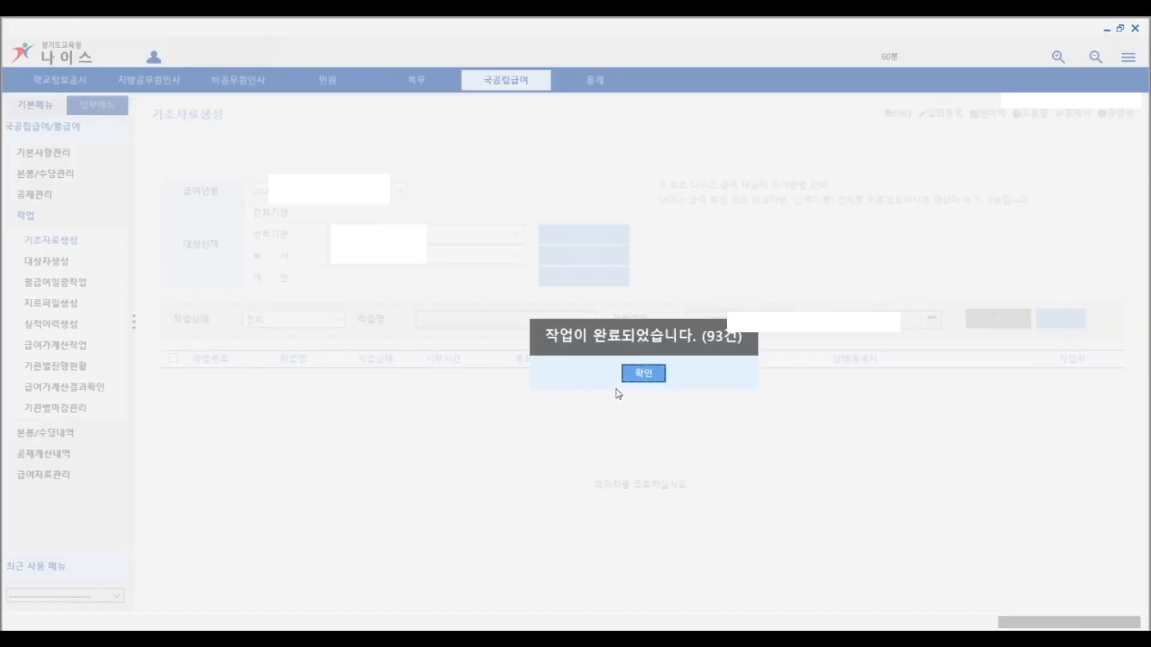
left_click(641, 373)
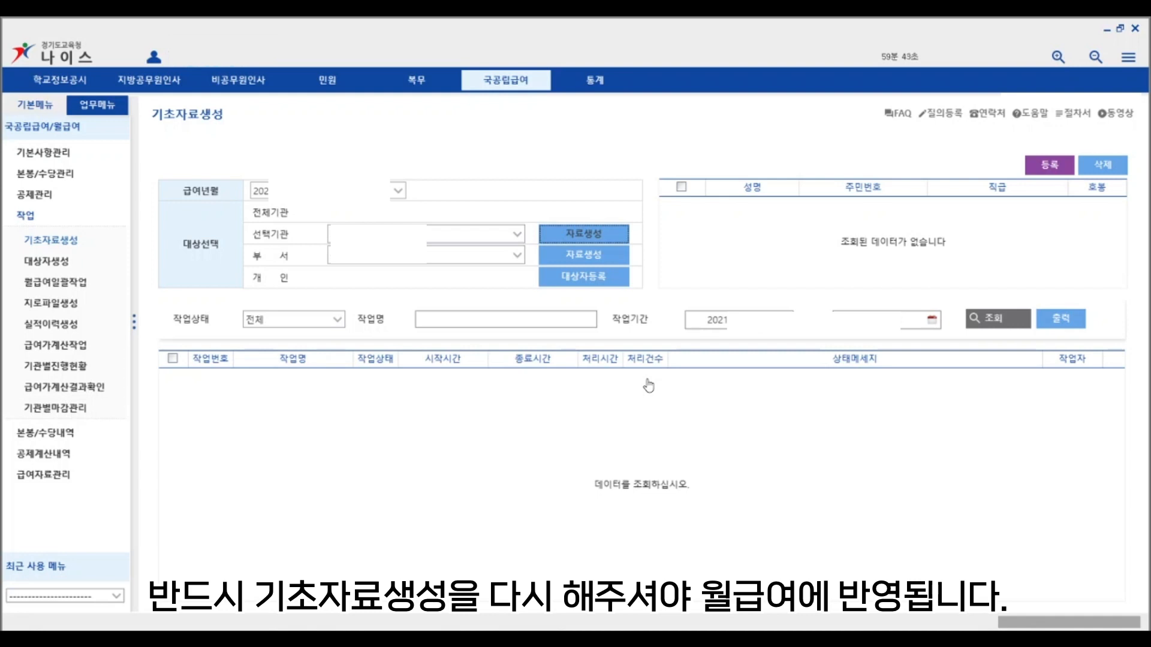
left_click(618, 281)
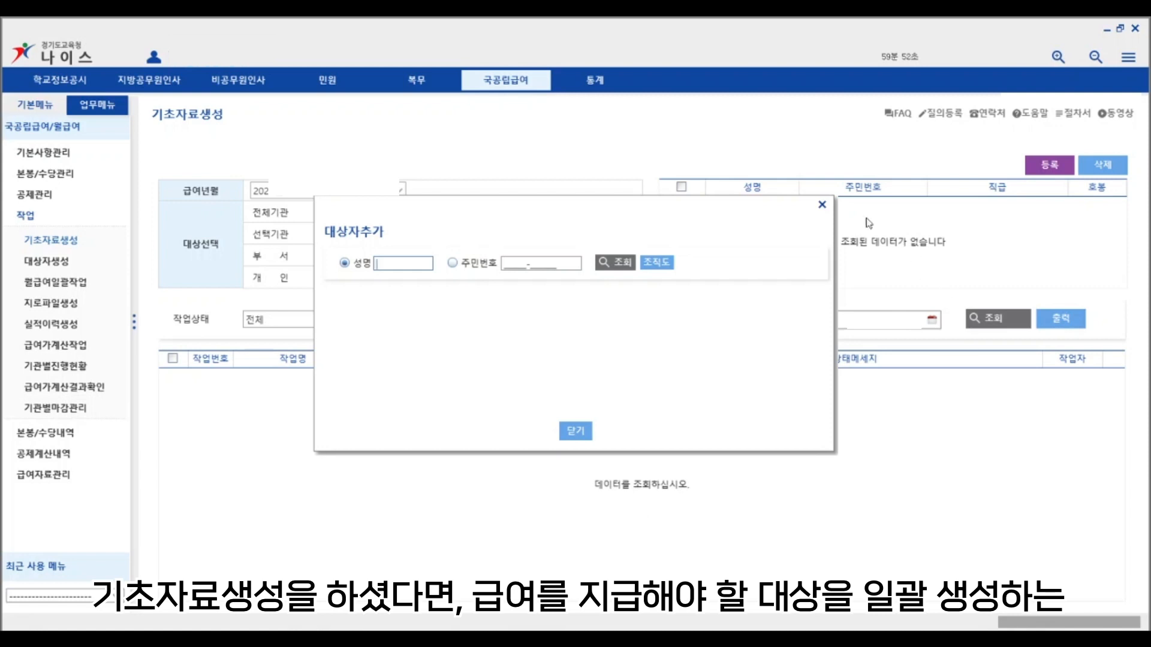
left_click(822, 205)
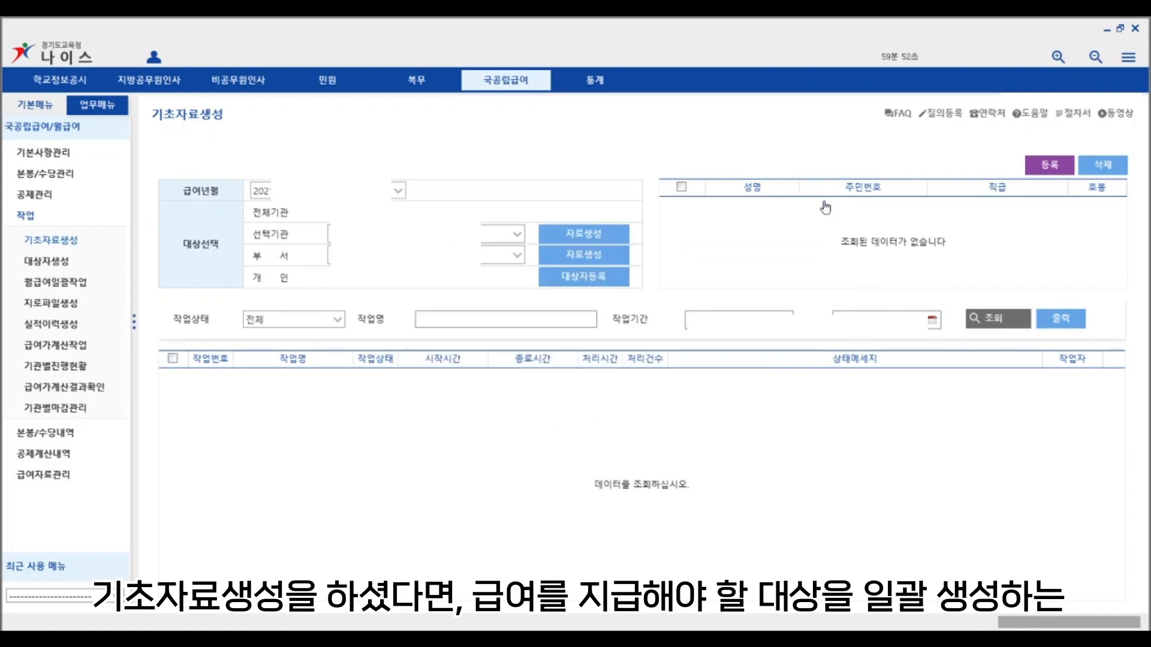
Query the institutions in 대상자생성 and generate the first institution's payroll targets by copying the previous month's targets (전월대상자 복사)
left_click(73, 262)
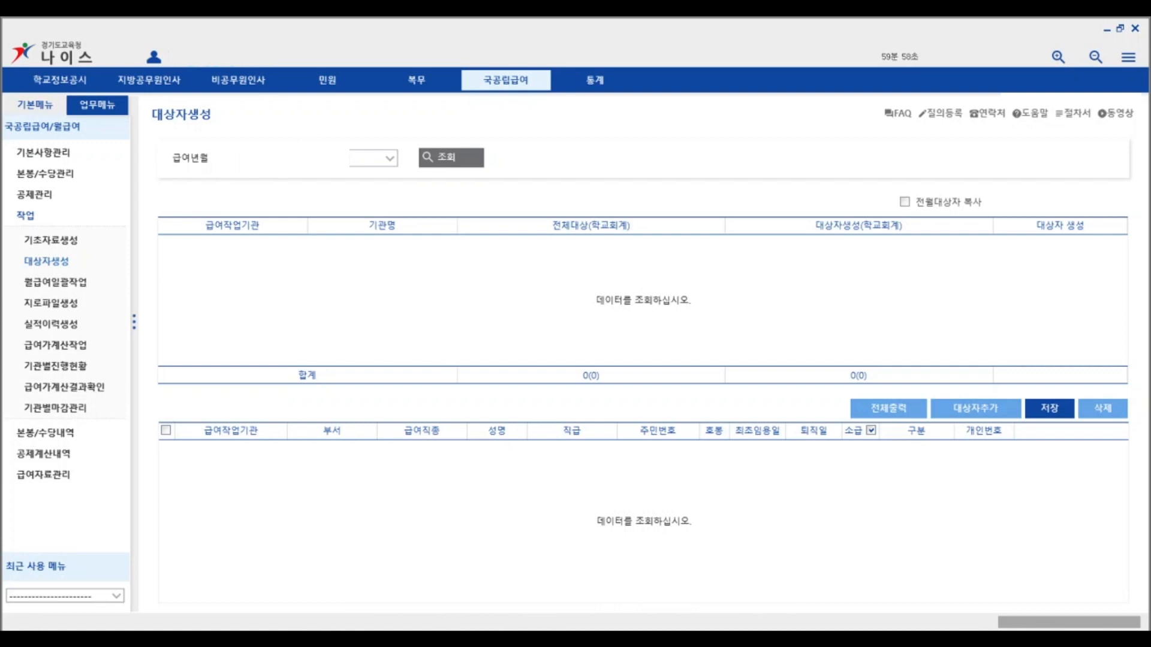
left_click(464, 161)
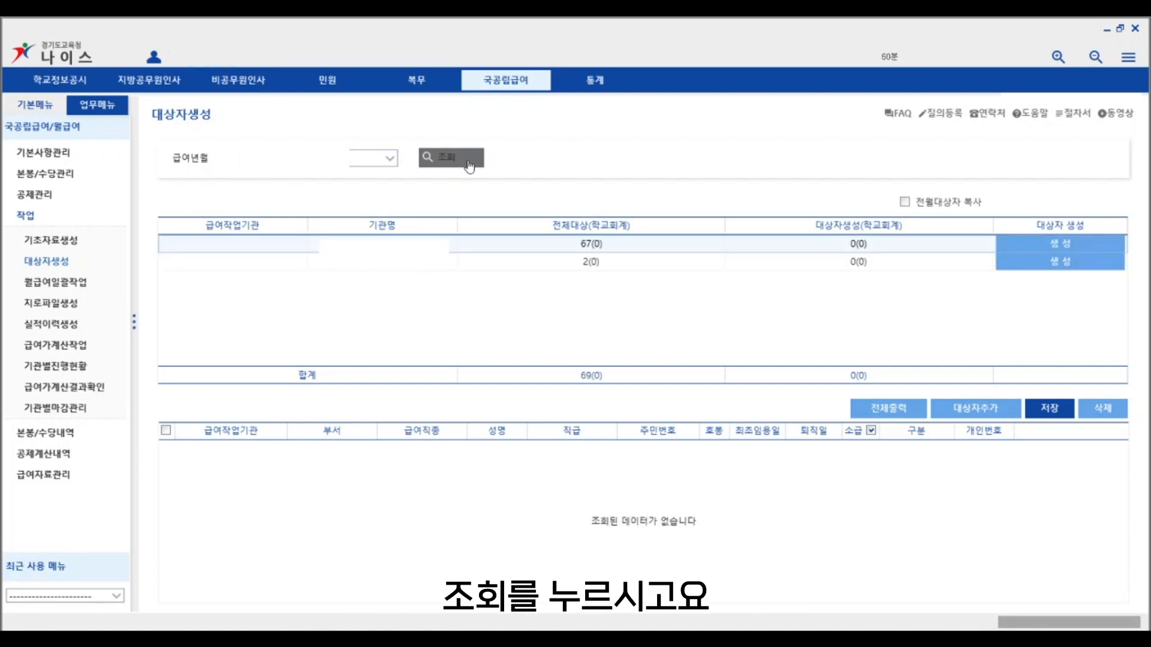
left_click(972, 206)
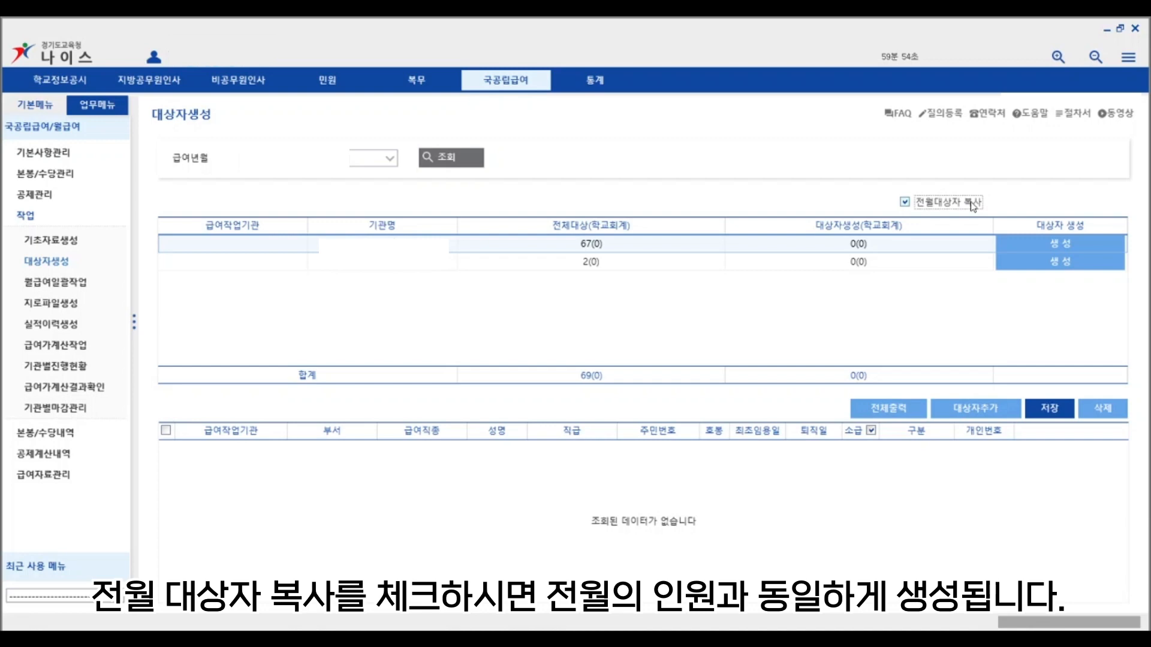
left_click(1008, 243)
left_click(615, 370)
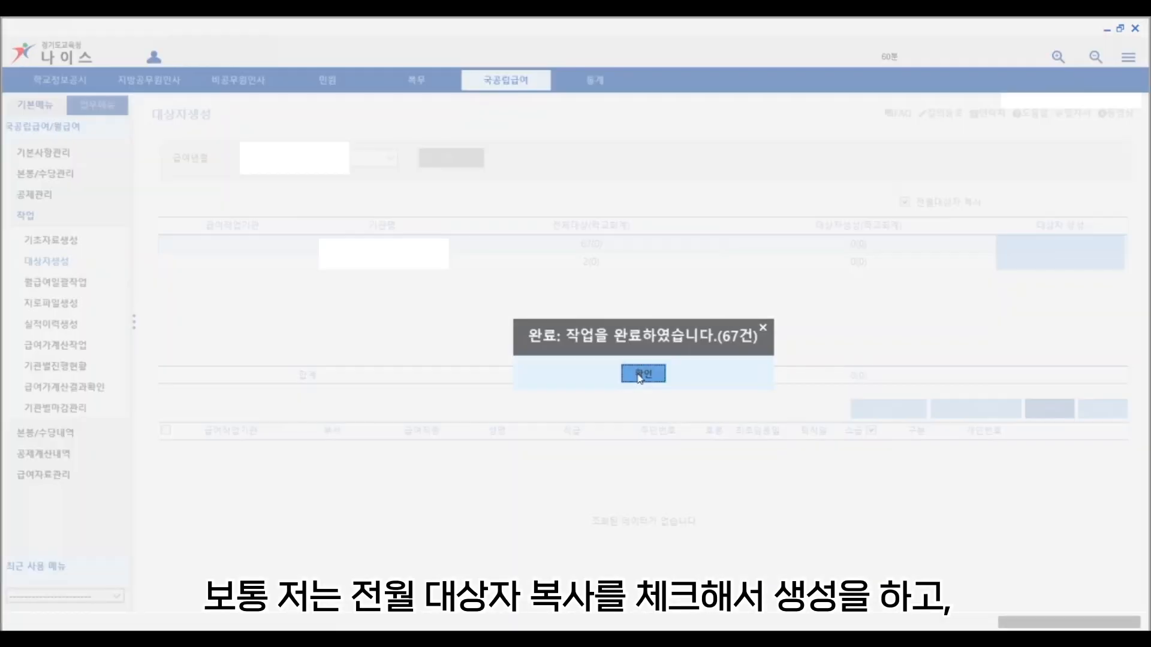
left_click(640, 373)
Generate the payroll targets in bulk for the attached kindergarten (병설유치원)
left_click(1022, 263)
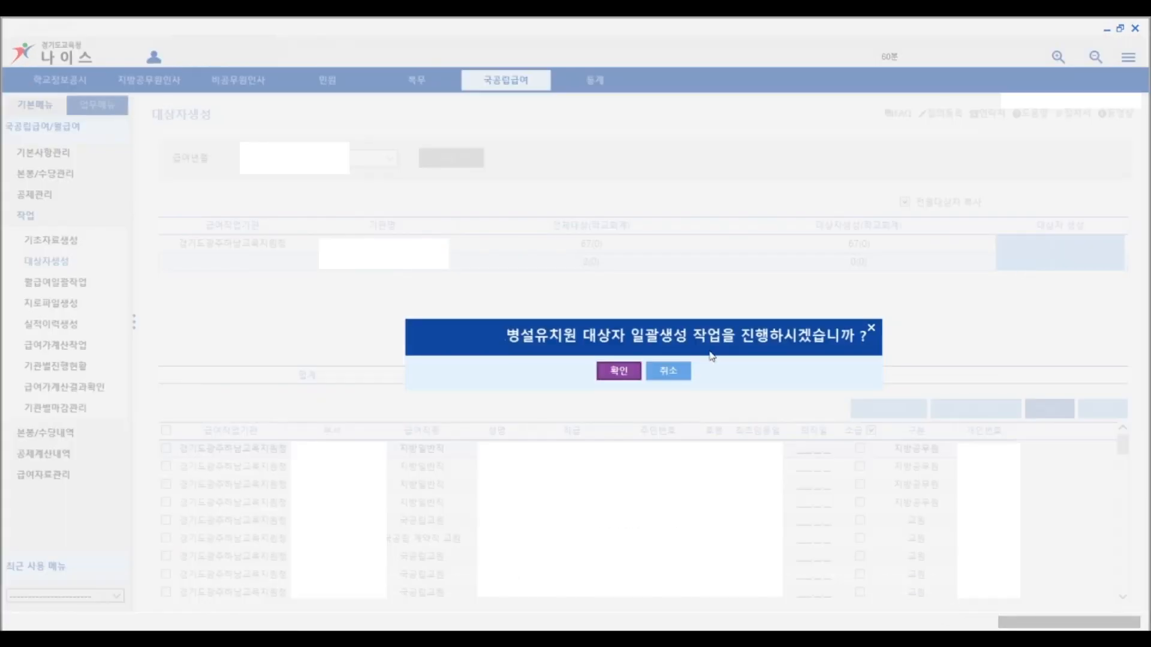
left_click(615, 372)
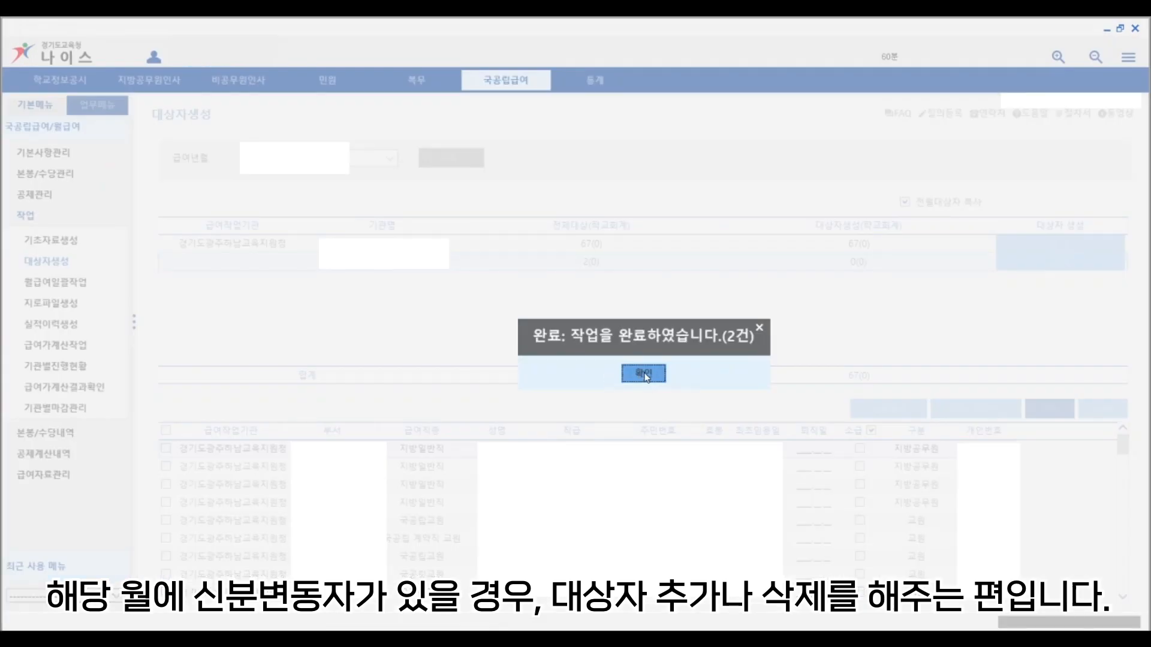
left_click(636, 374)
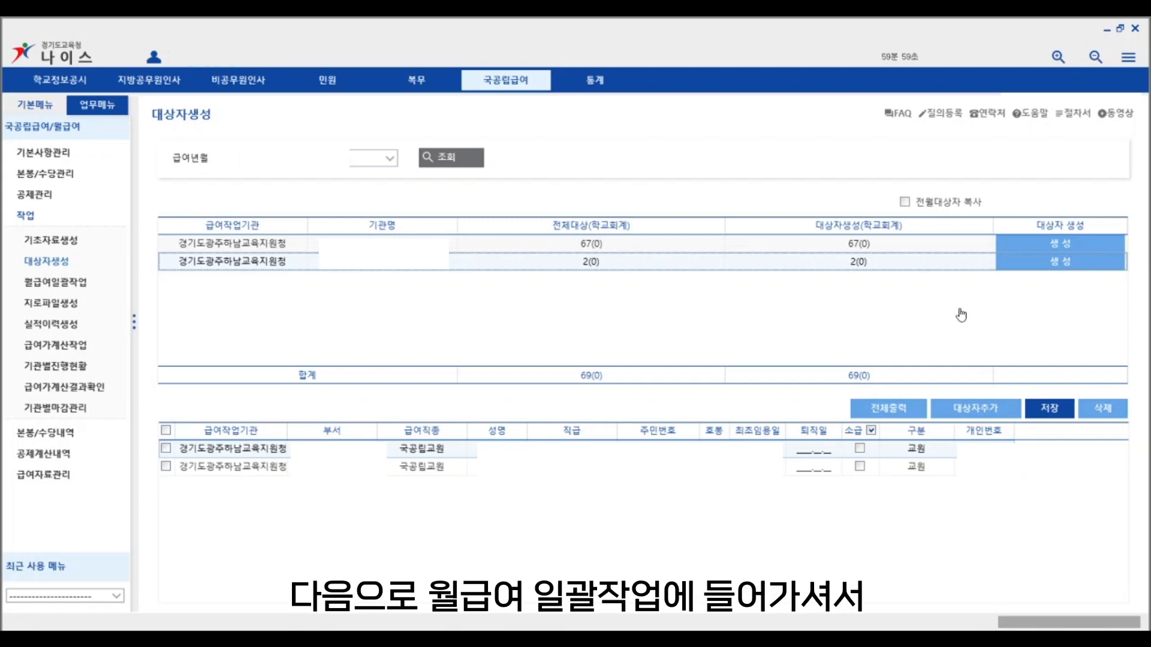
Run the monthly payroll batch job (월급여일괄작업) for the selected institution
left_click(79, 289)
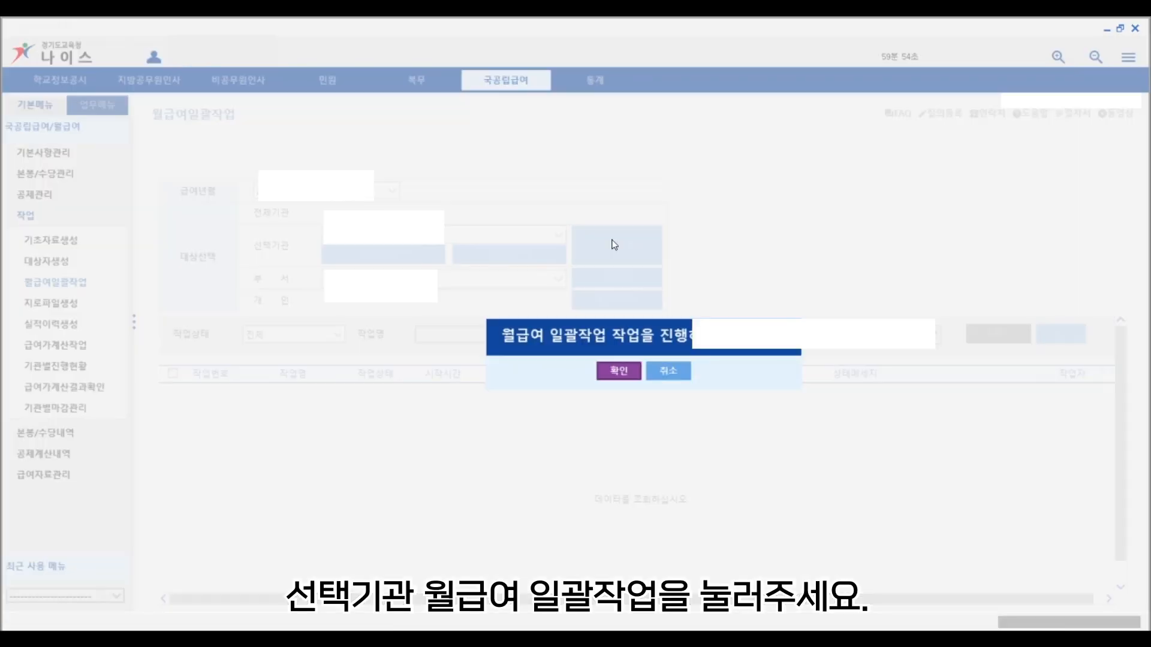
left_click(606, 246)
left_click(618, 369)
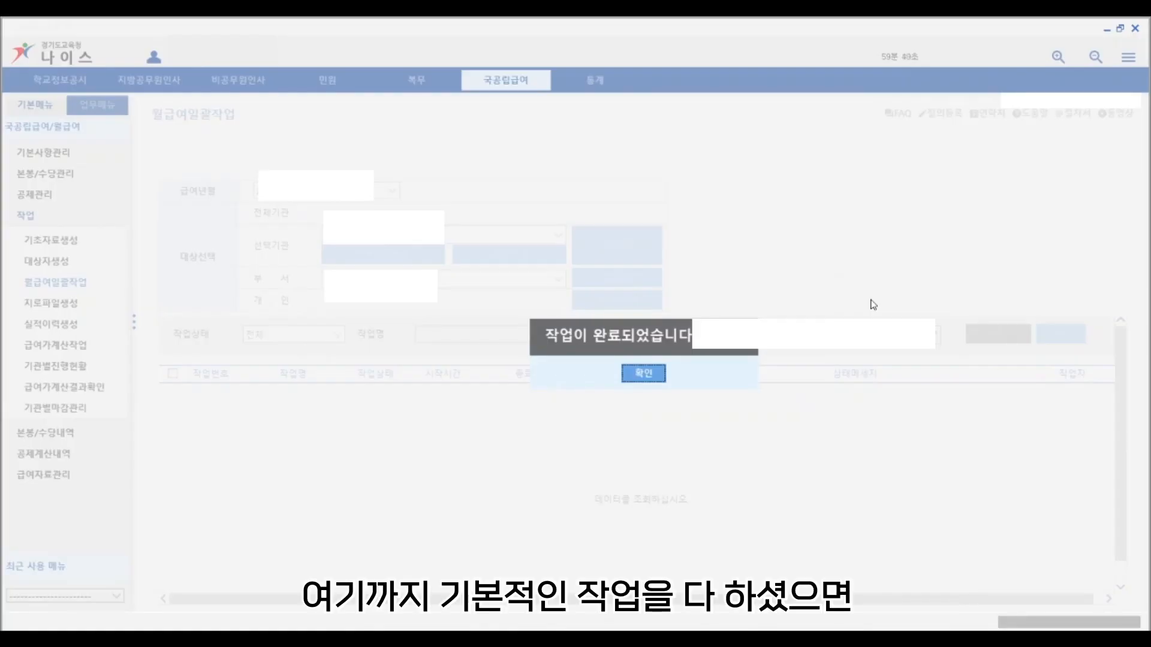
left_click(643, 373)
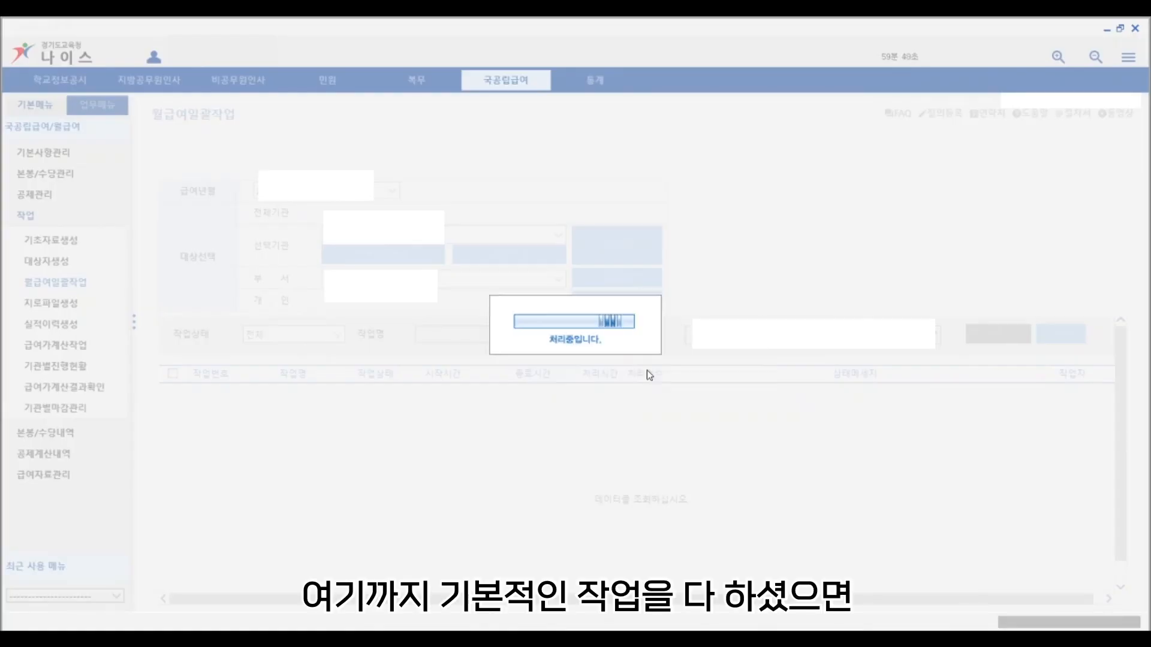
Look up an employee's family details (가족사항) in 급여기본사항관리, and view the blank family member form without saving an entry
left_click(33, 160)
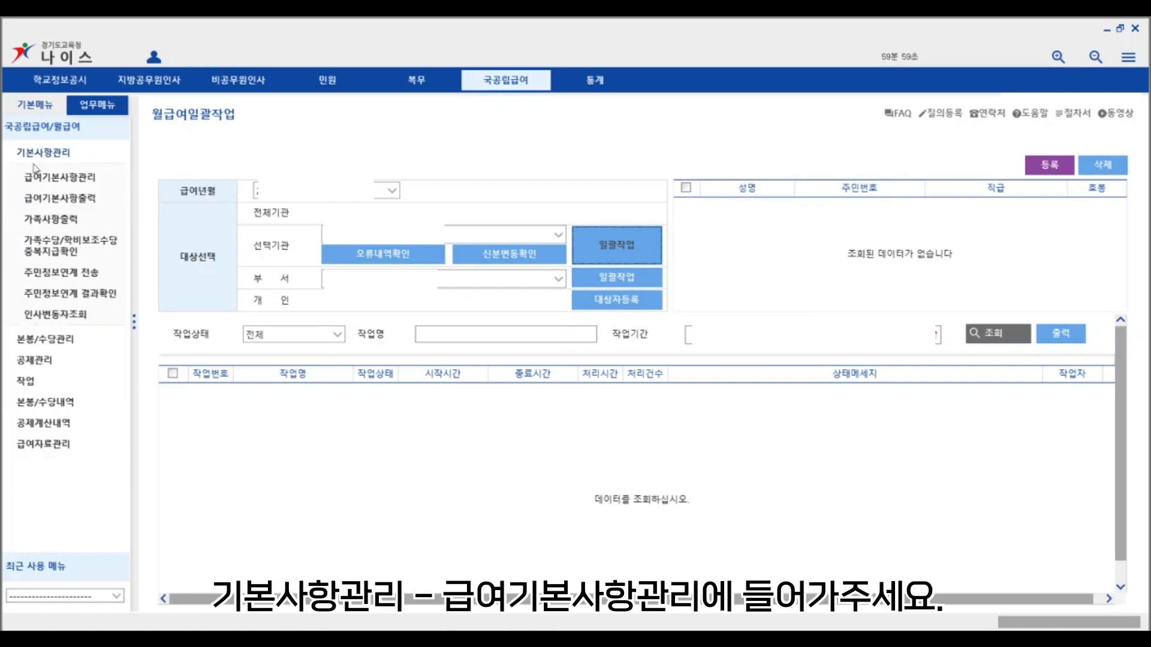
left_click(36, 178)
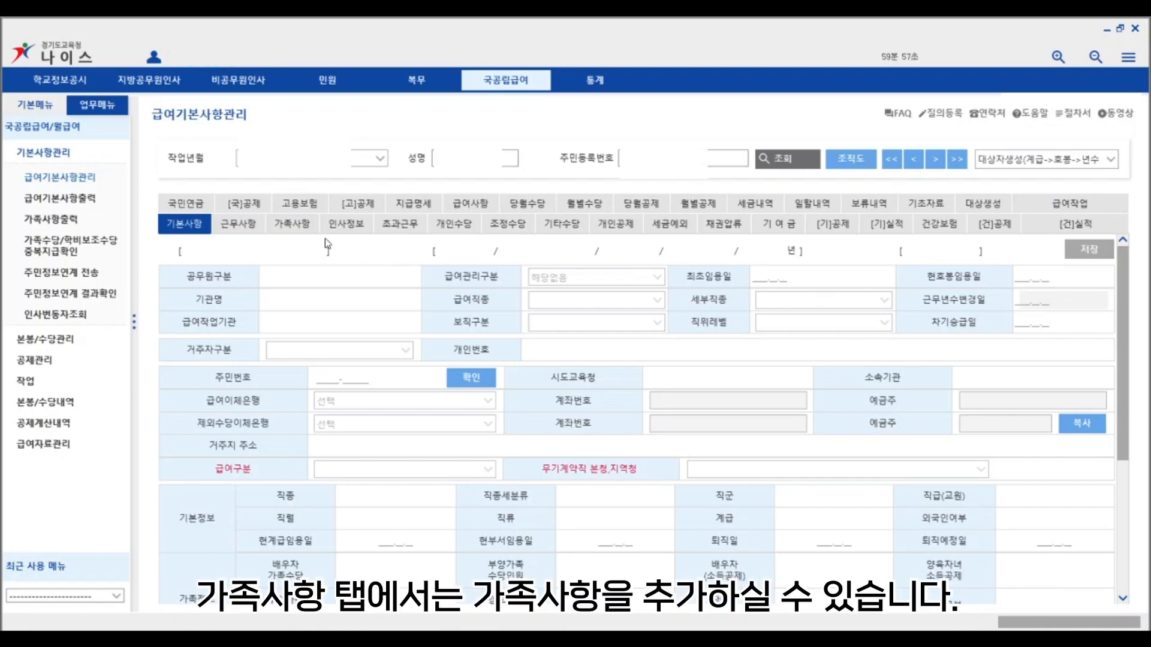
left_click(300, 225)
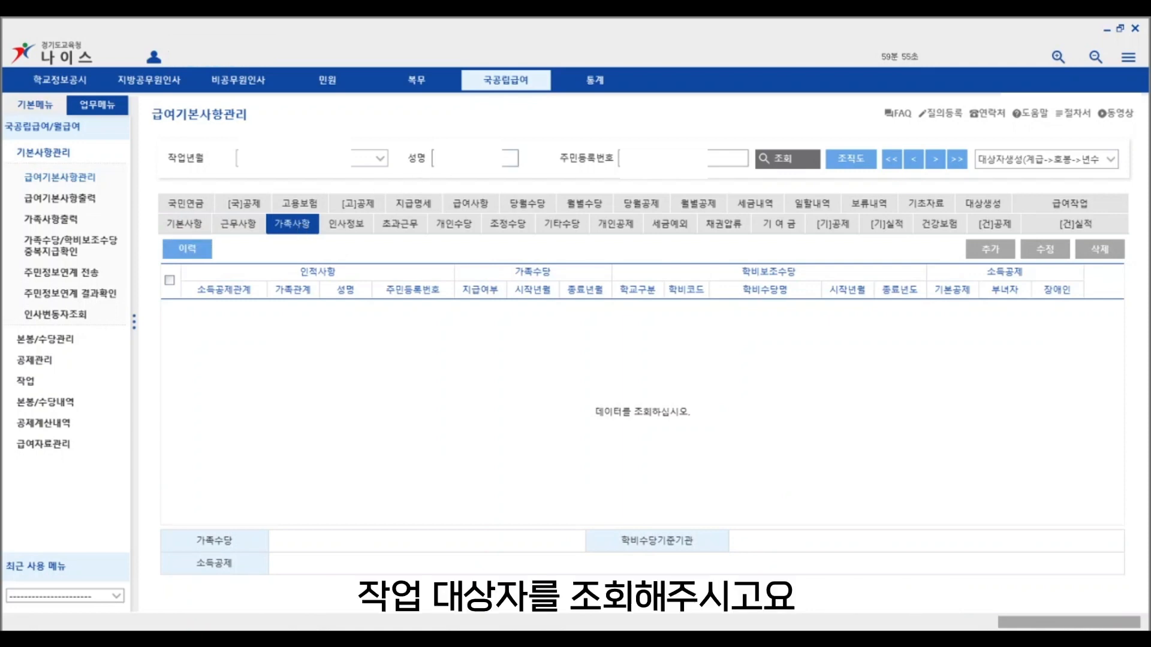
key("Return")
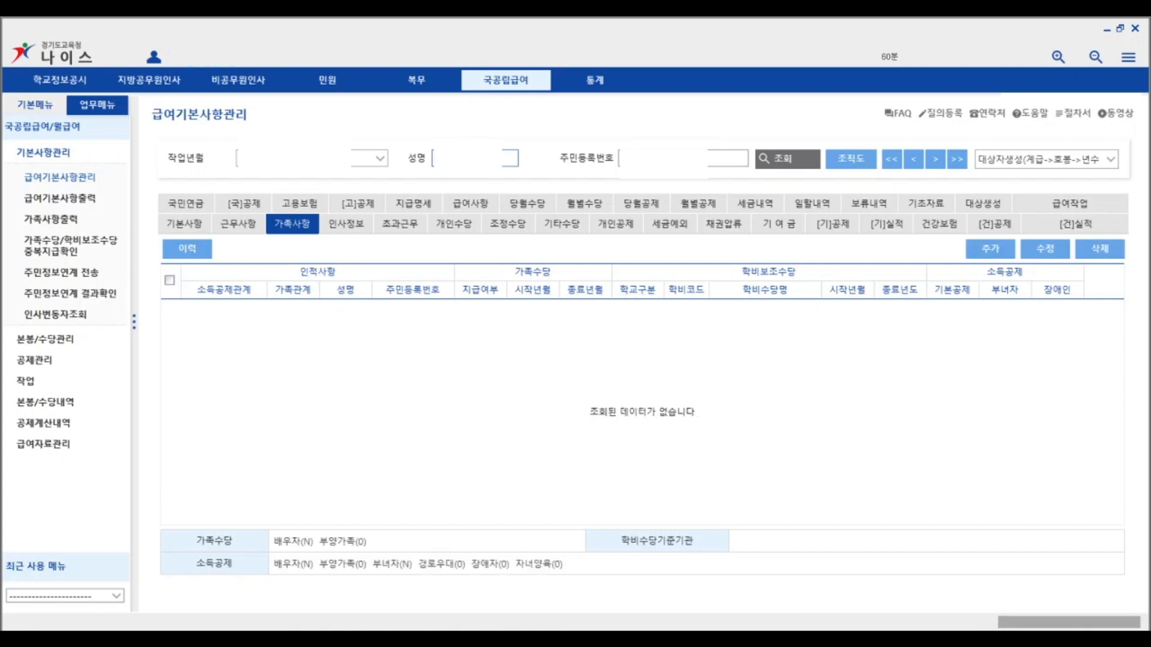
left_click(980, 251)
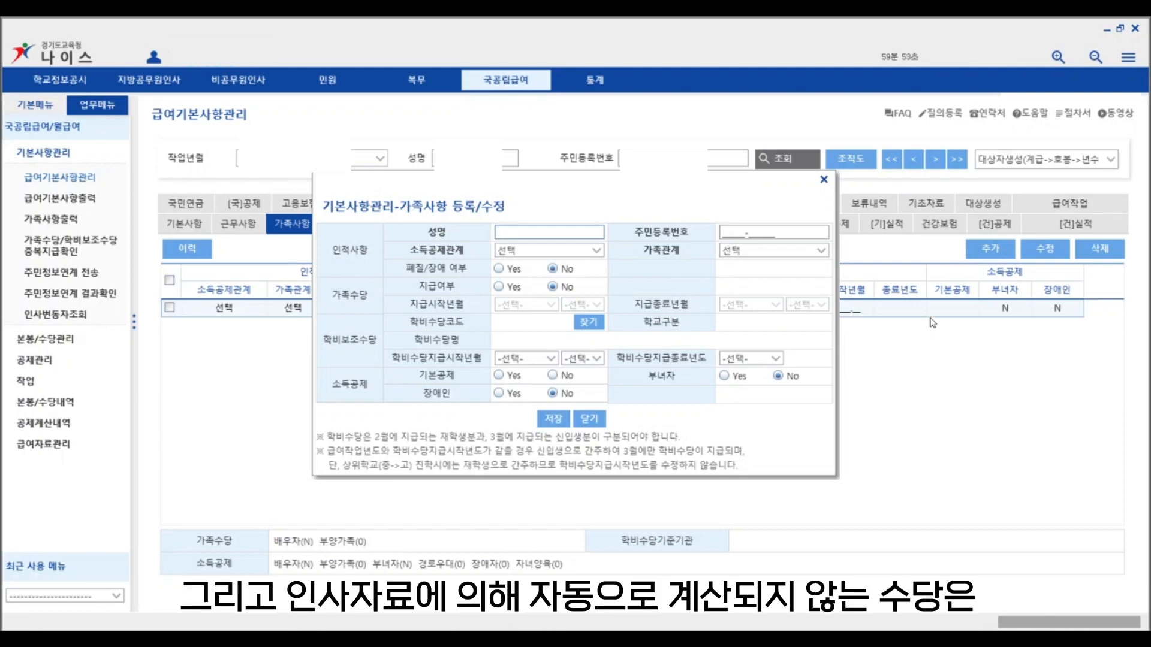
left_click(825, 180)
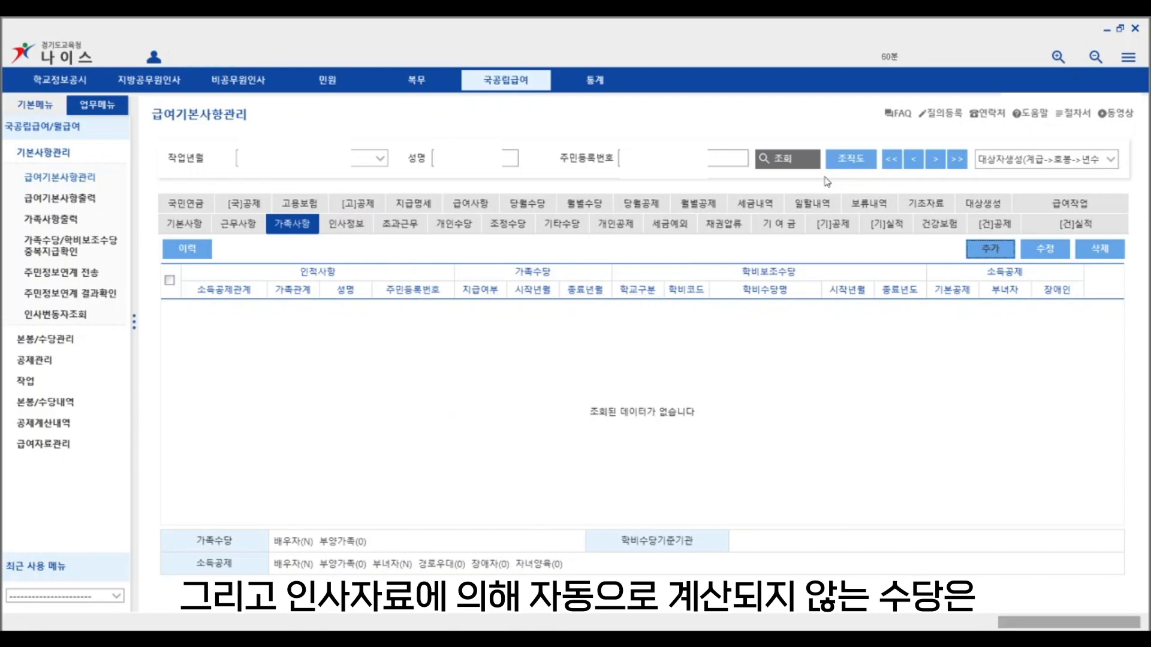
Add a blank 개인수당 row and browse its allowance codes under 교특회계 and 학교회계, searching 학교회계 for 교원연구비
left_click(438, 226)
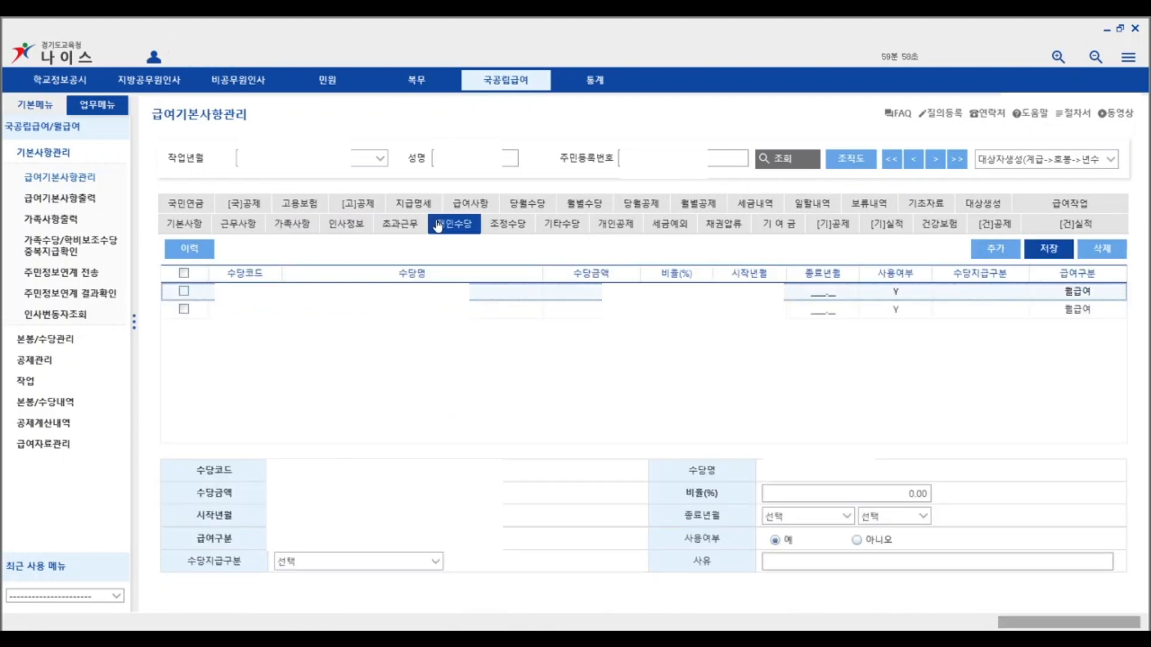
left_click(1004, 252)
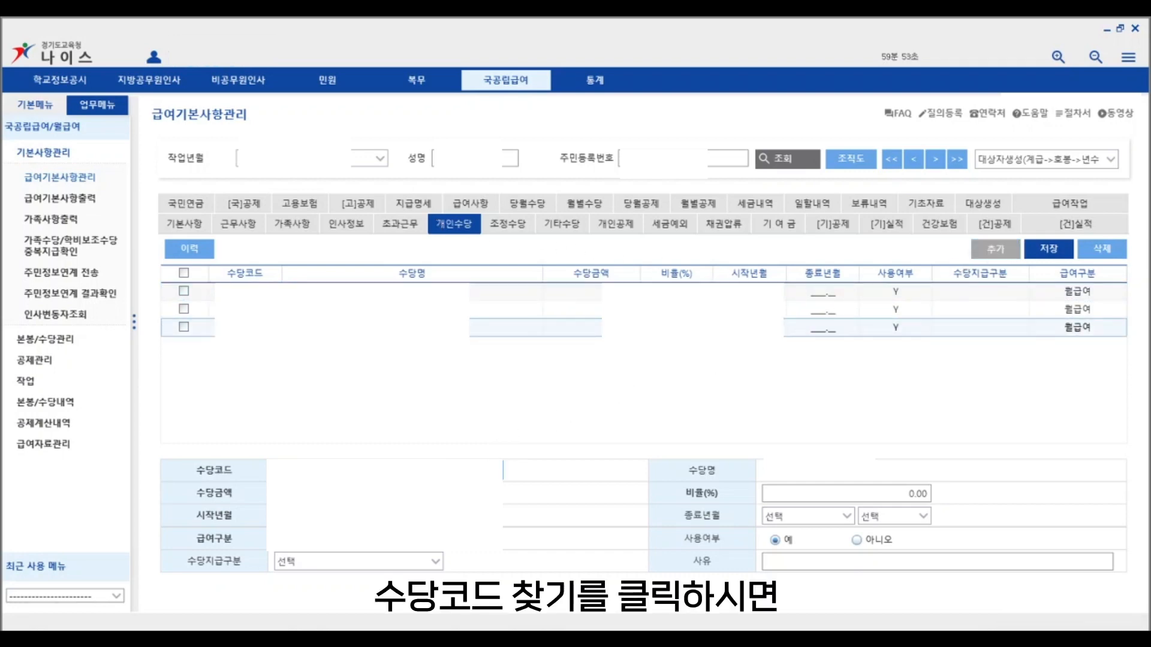
left_click(480, 466)
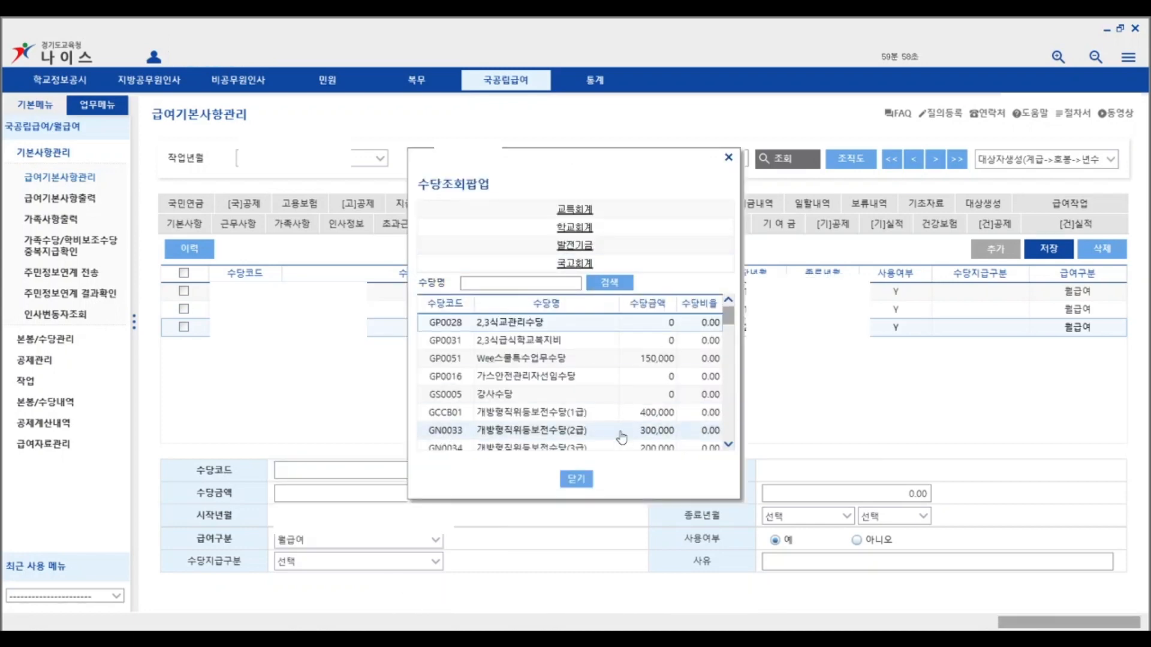
left_click(574, 209)
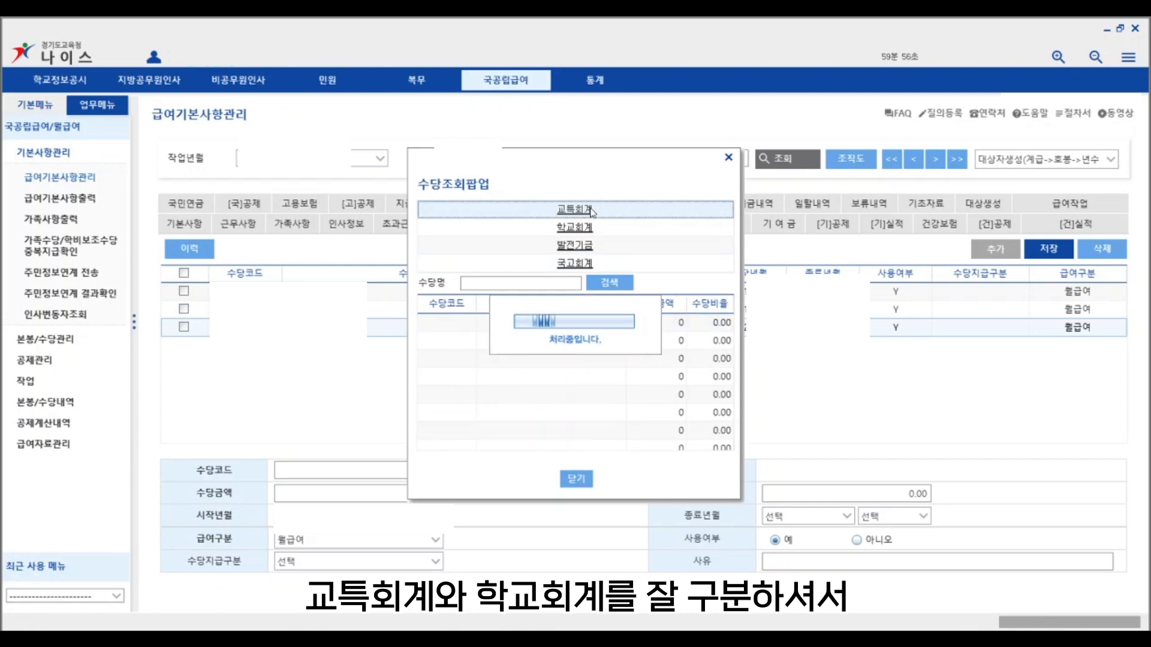
left_click(580, 227)
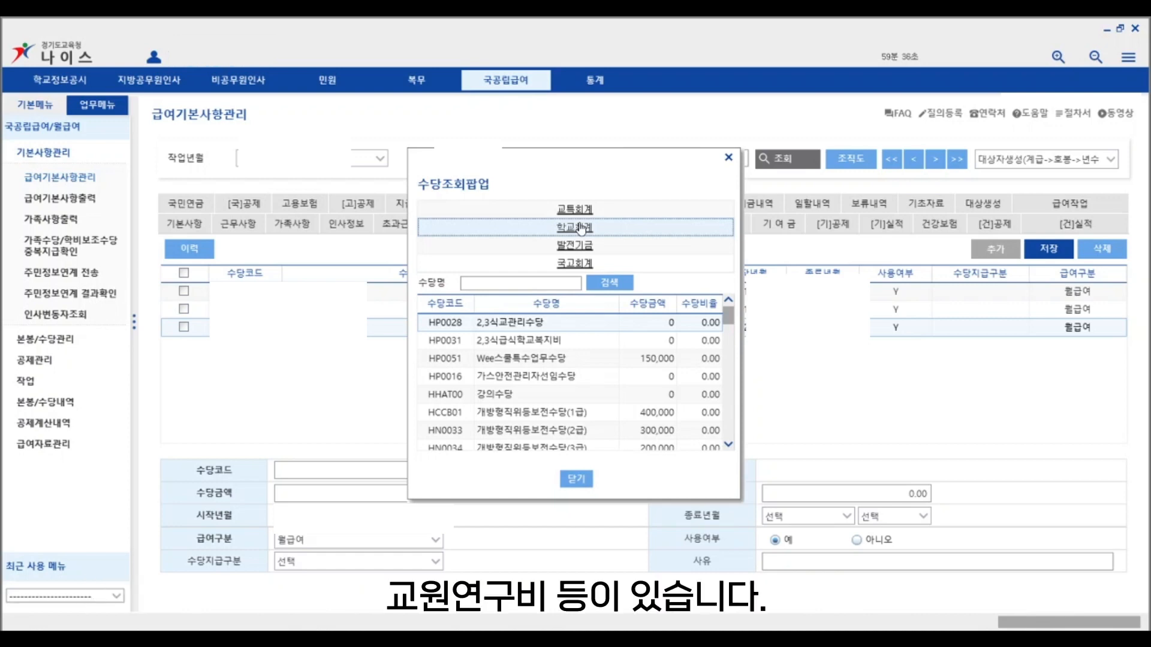
left_click(580, 228)
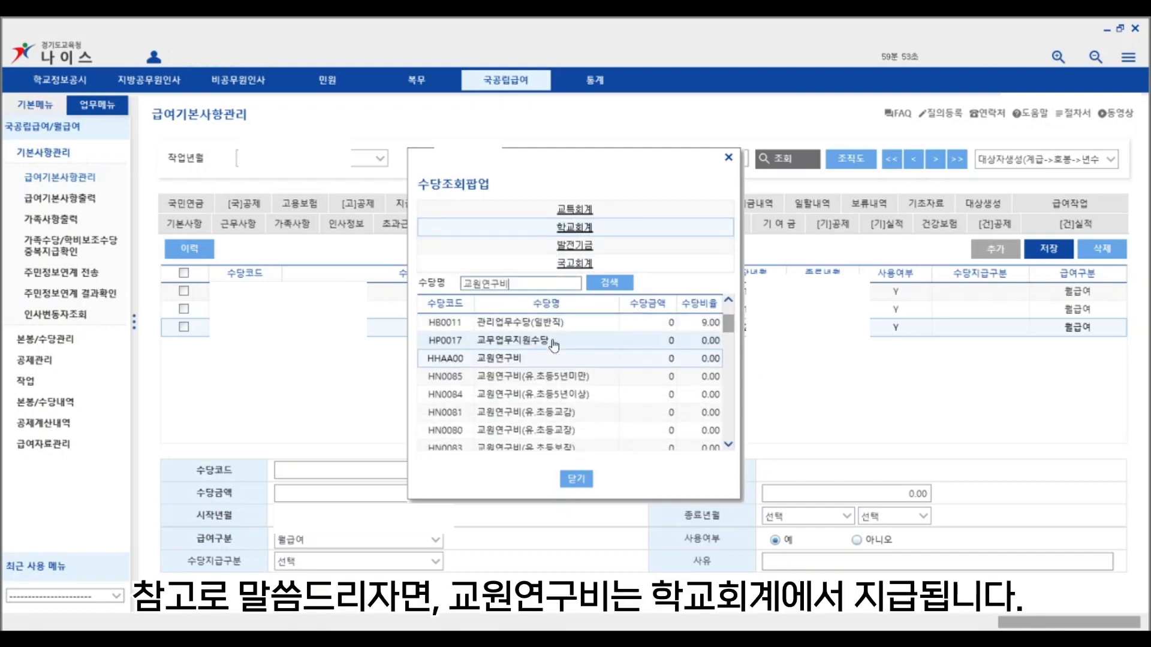
scroll(553, 345, "down", 1)
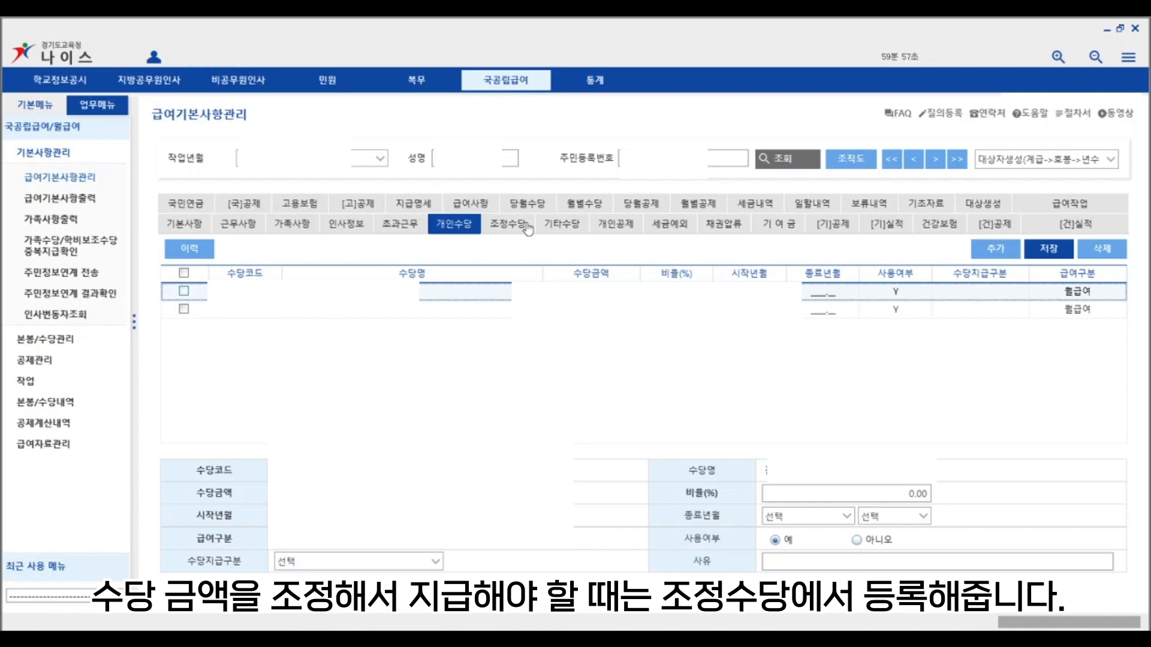
View the employee's 조정수당, 기타수당 and 개인공제 records in turn
left_click(527, 227)
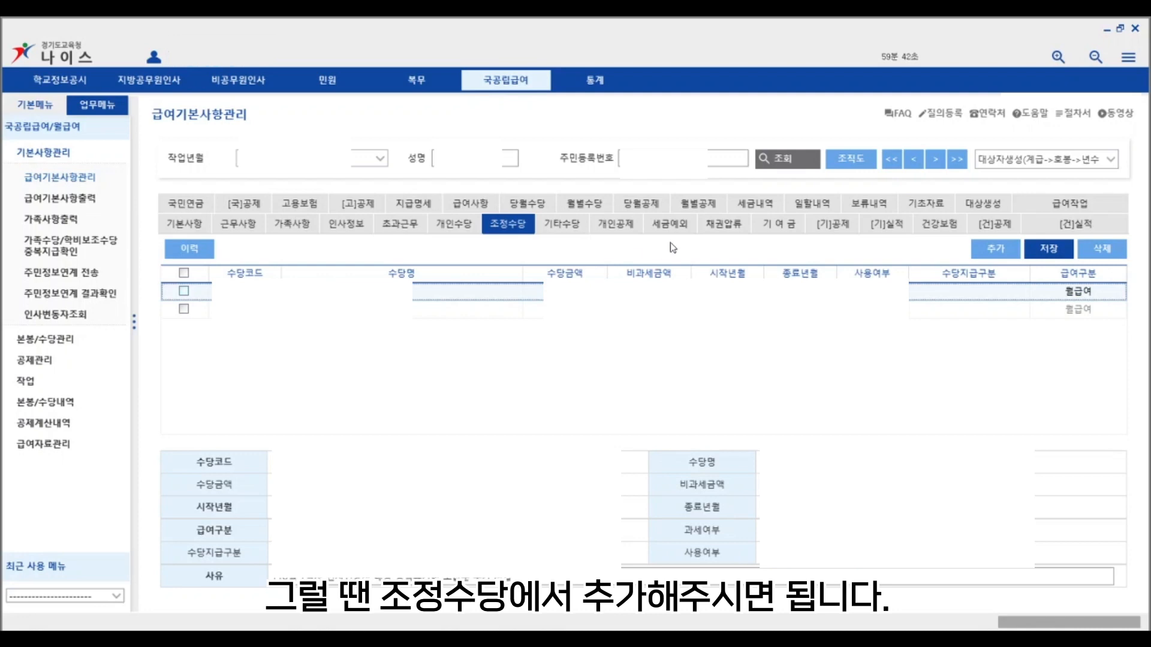
left_click(578, 225)
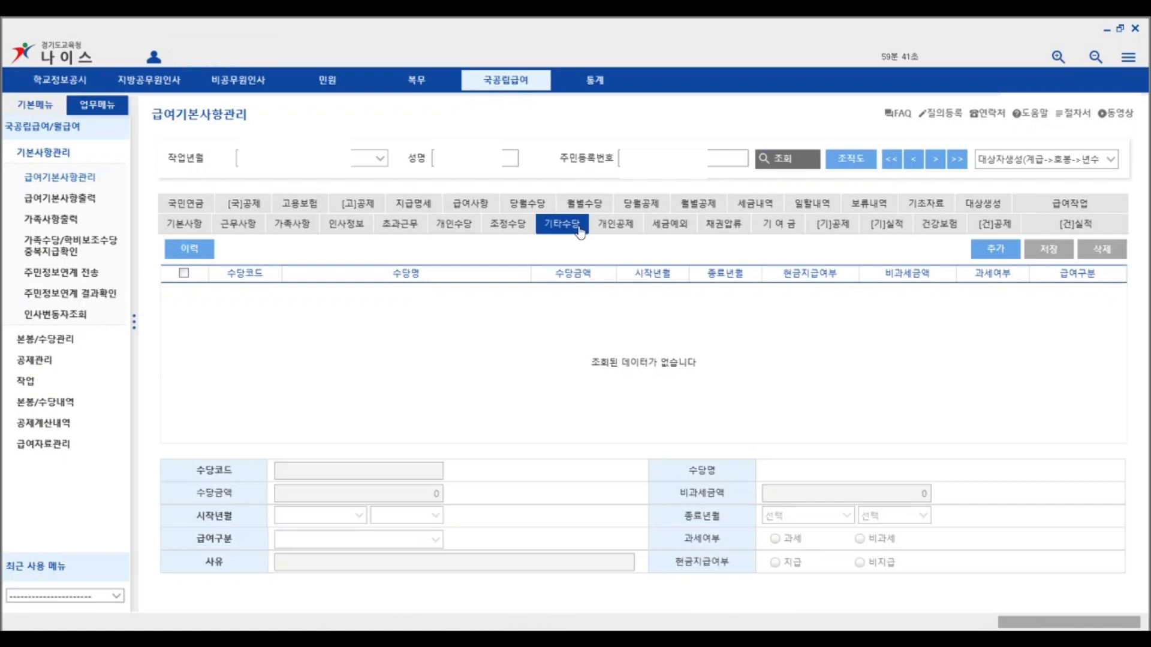
left_click(626, 227)
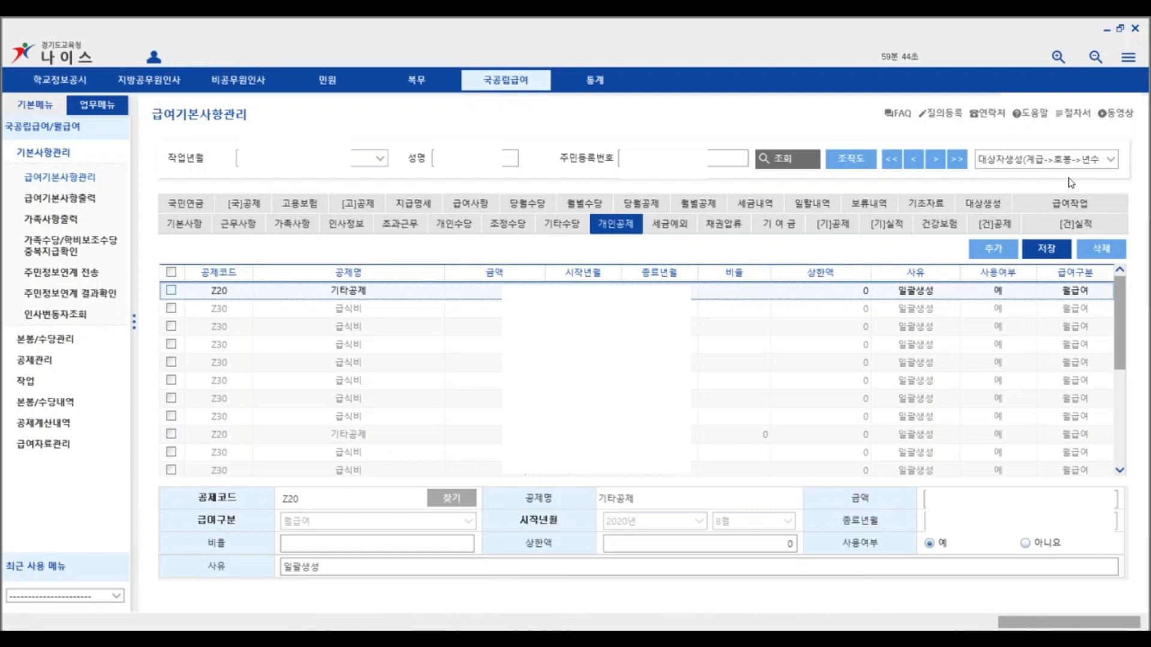
Query the employees in 개인별공제일괄생성 under 공제관리 for the deduction code 급식비
left_click(36, 361)
left_click(66, 220)
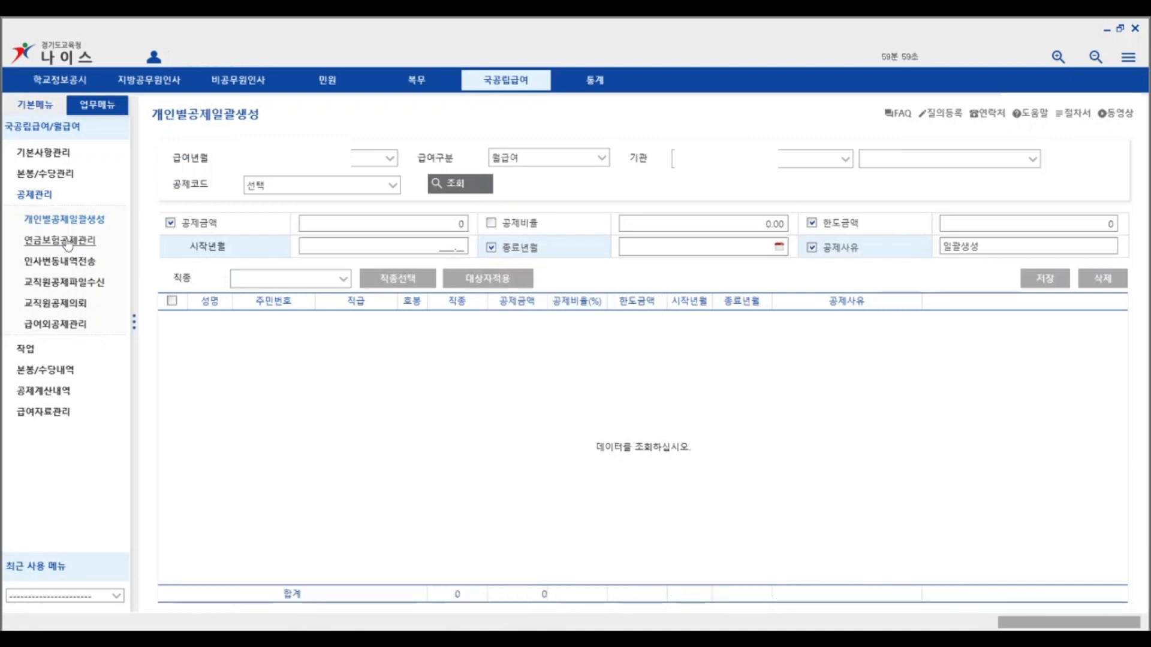
left_click(386, 186)
scroll(386, 374, "down", 5)
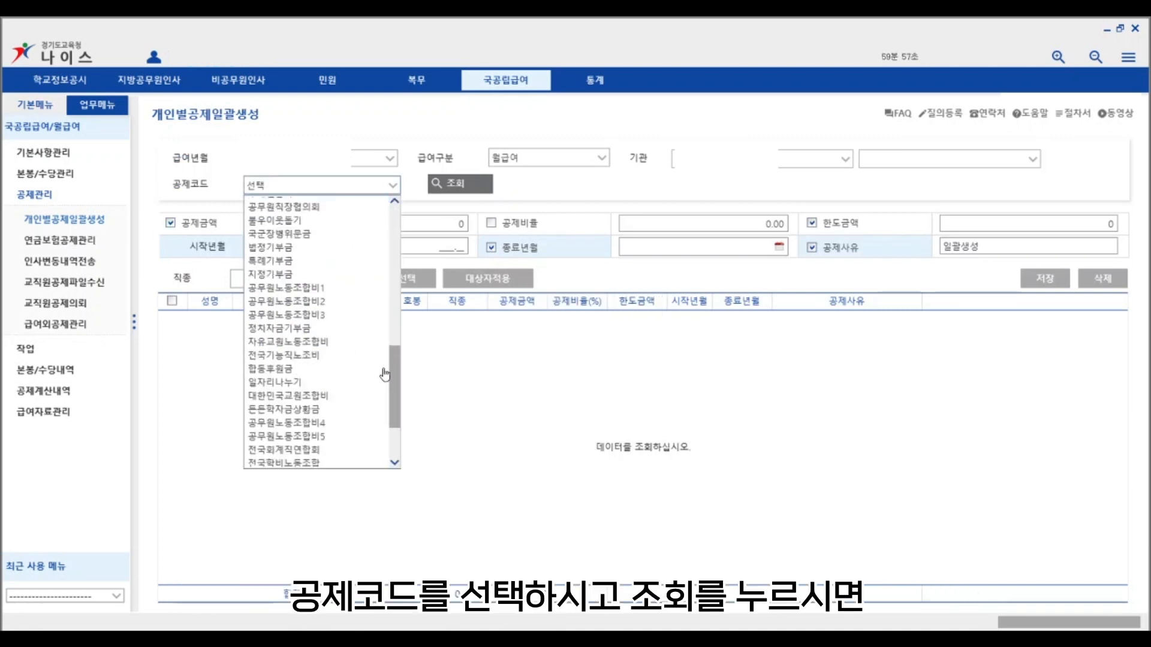
scroll(385, 374, "down", 3)
left_click(356, 455)
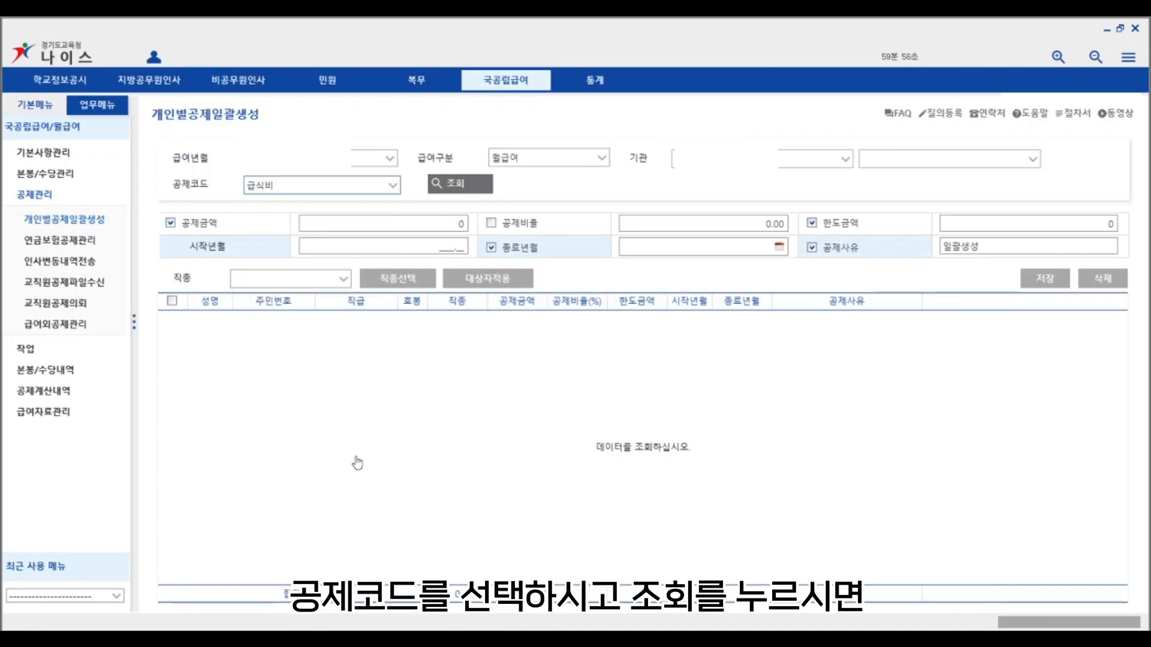
left_click(473, 186)
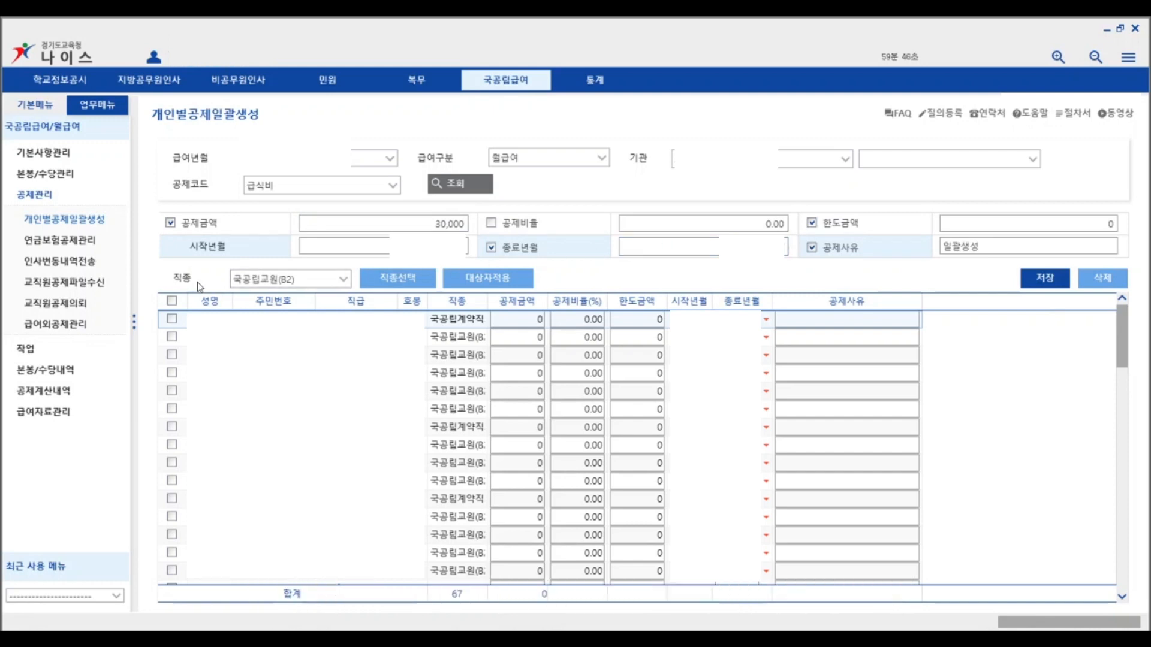
Apply the 30,000 급식비 deduction to all listed employees and save it
left_click(172, 301)
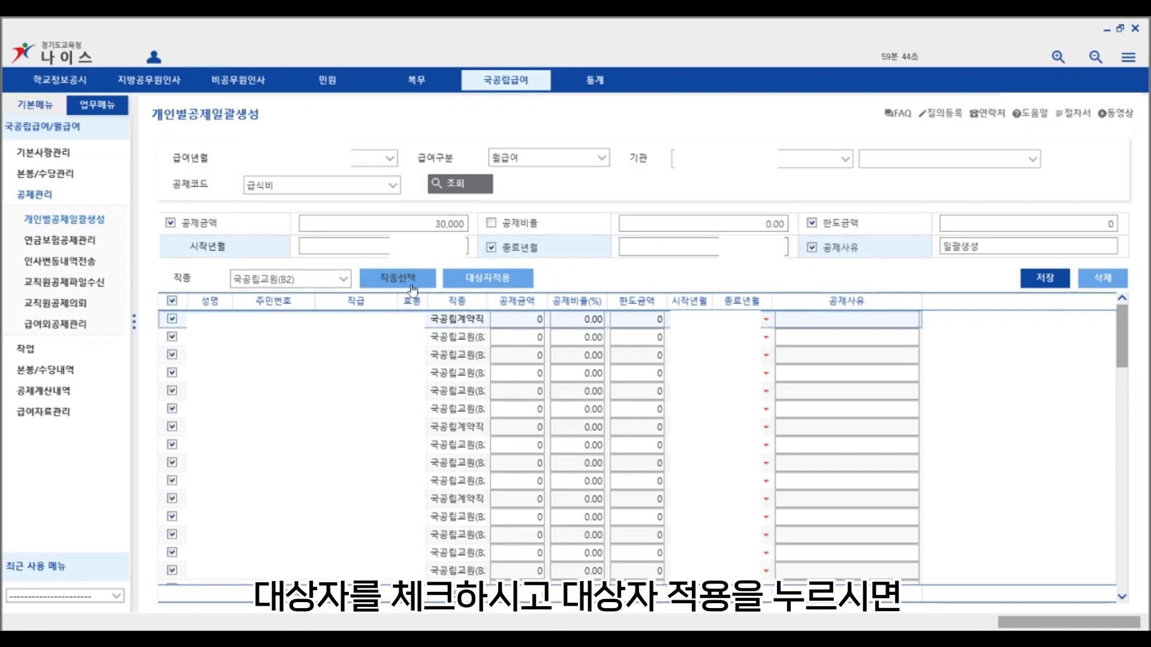
left_click(488, 279)
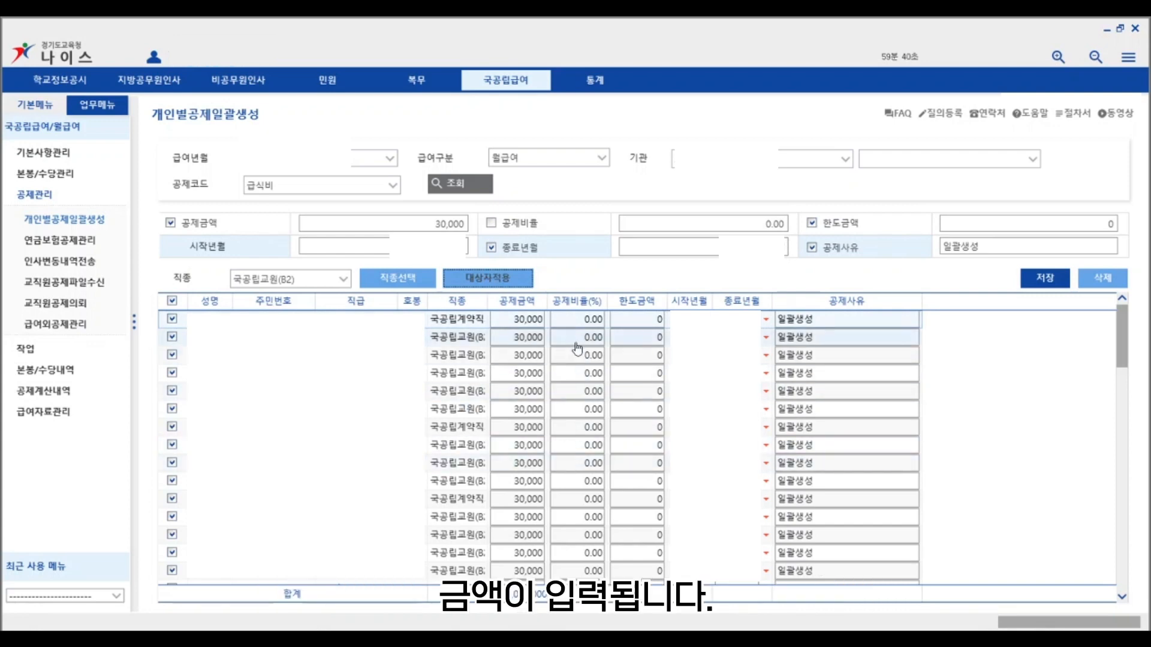
left_click(1044, 278)
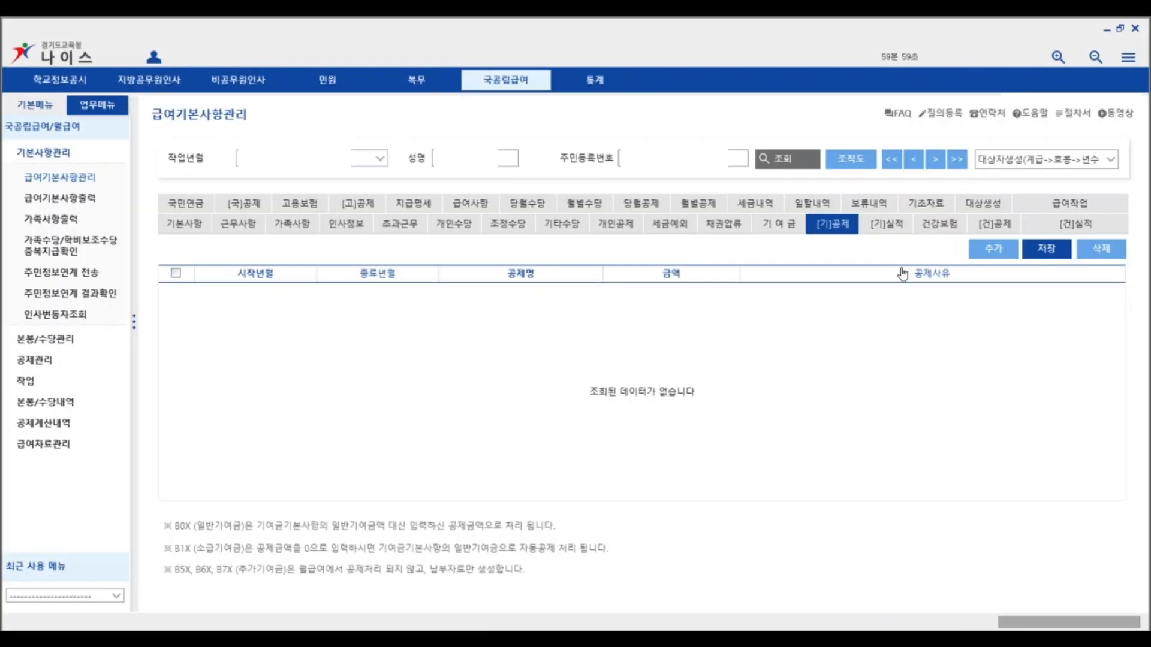
Add a blank row in [기]공제 and view the available contribution deduction names without choosing one
left_click(995, 256)
left_click(603, 292)
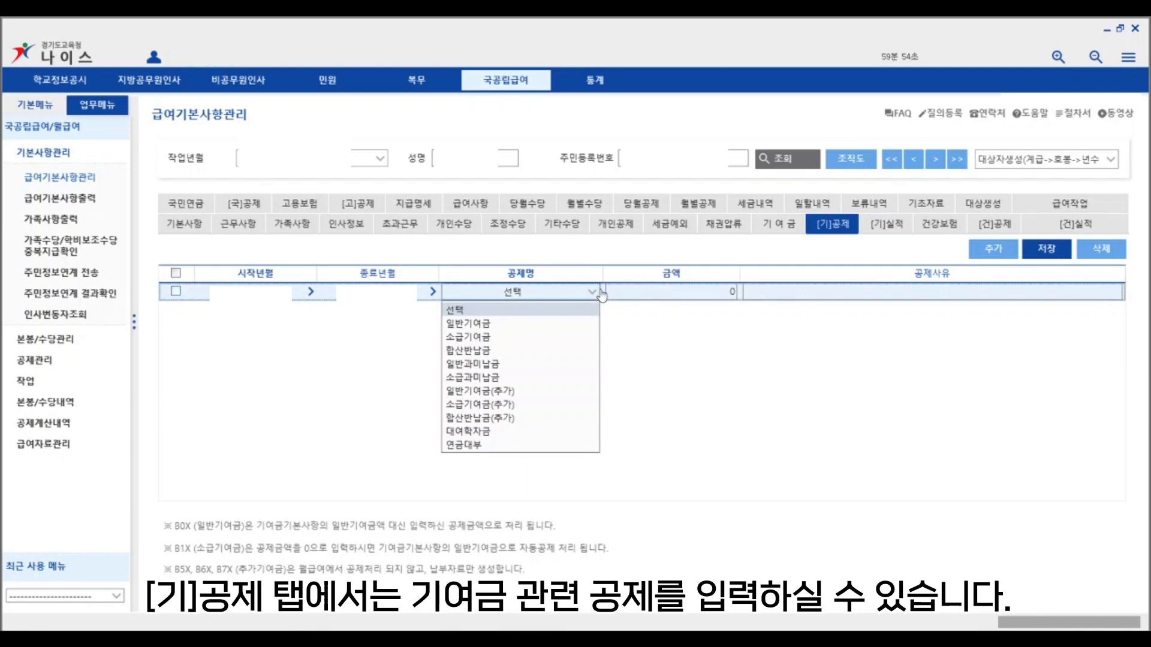
left_click(812, 351)
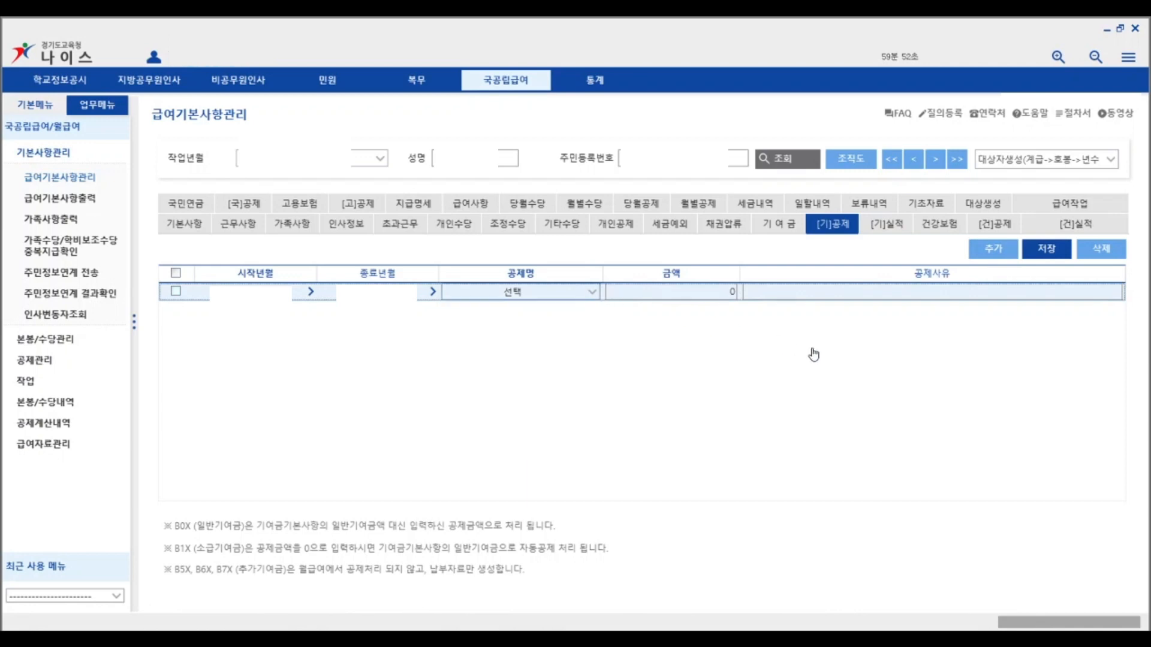
Inspect the 건강보험 premium reduction rate field, and view the deduction names offered in a new [건]공제 row
left_click(939, 226)
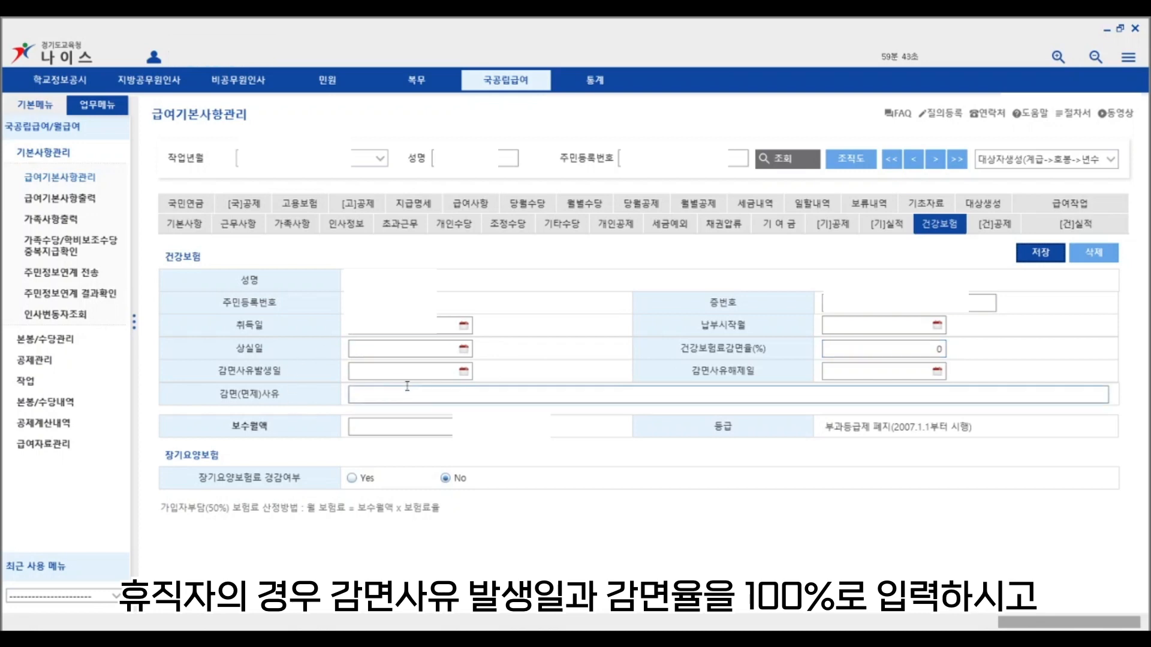
left_click(945, 347)
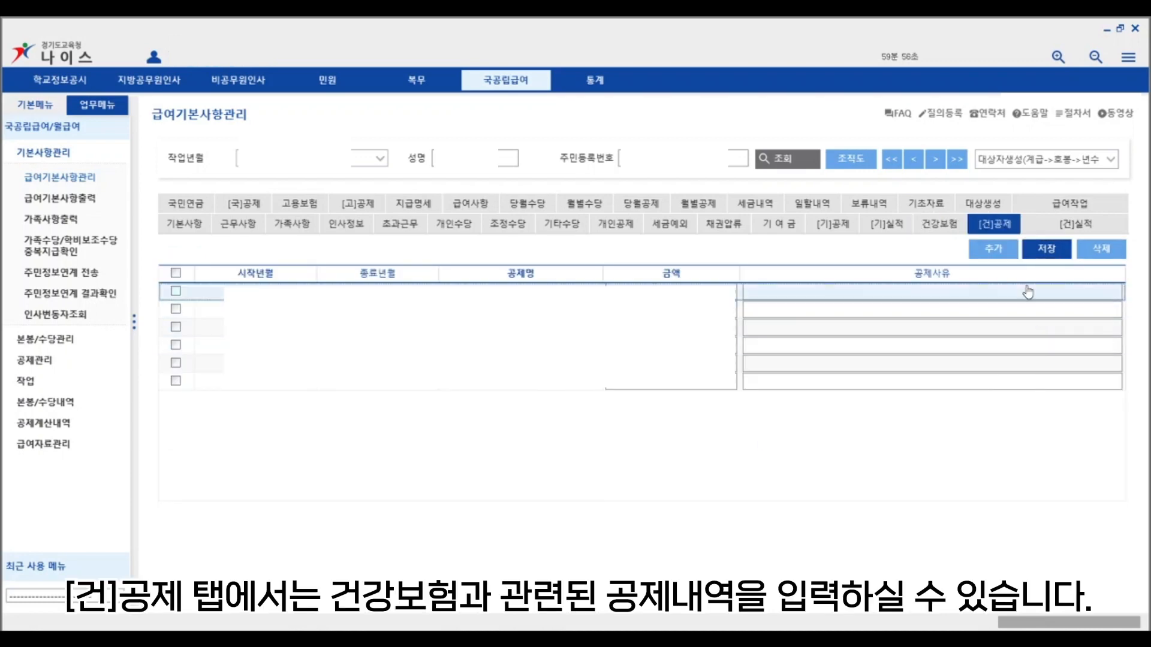
left_click(993, 248)
left_click(556, 399)
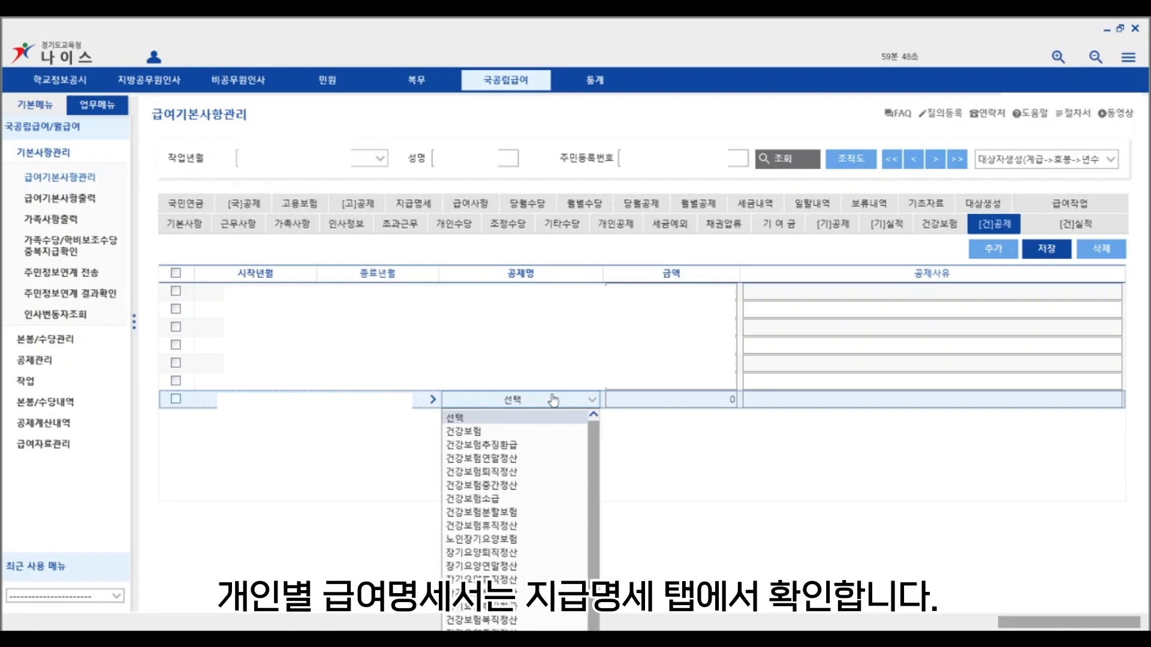
left_click(325, 455)
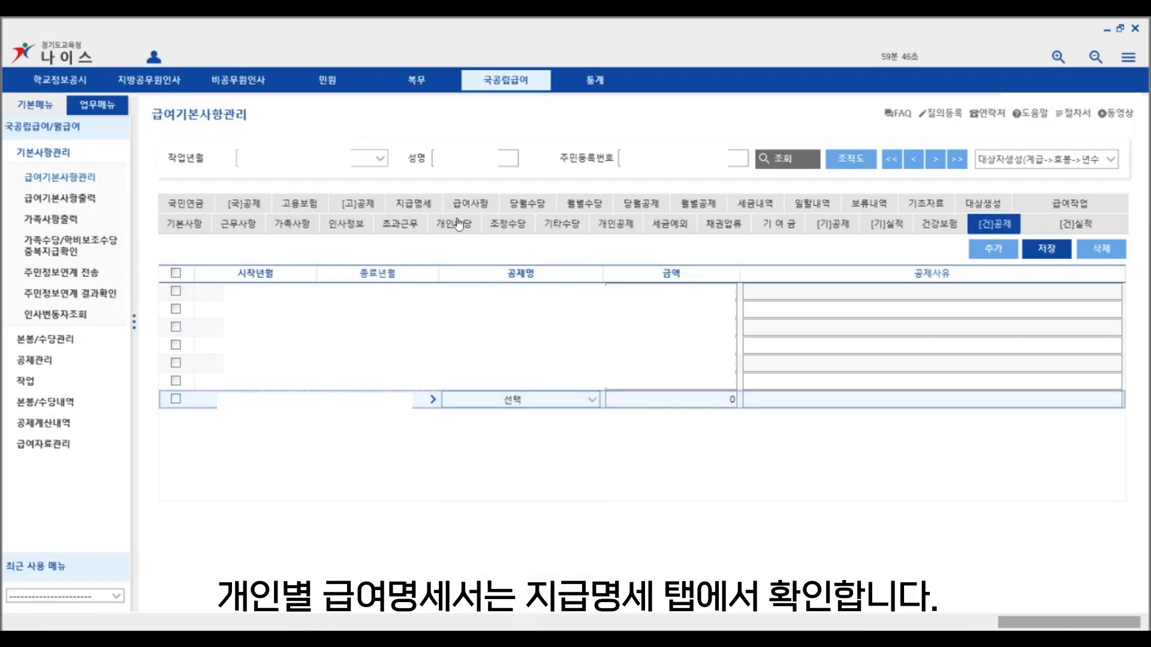
View the employee's full payslip (급여명세서) in 지급명세
left_click(428, 206)
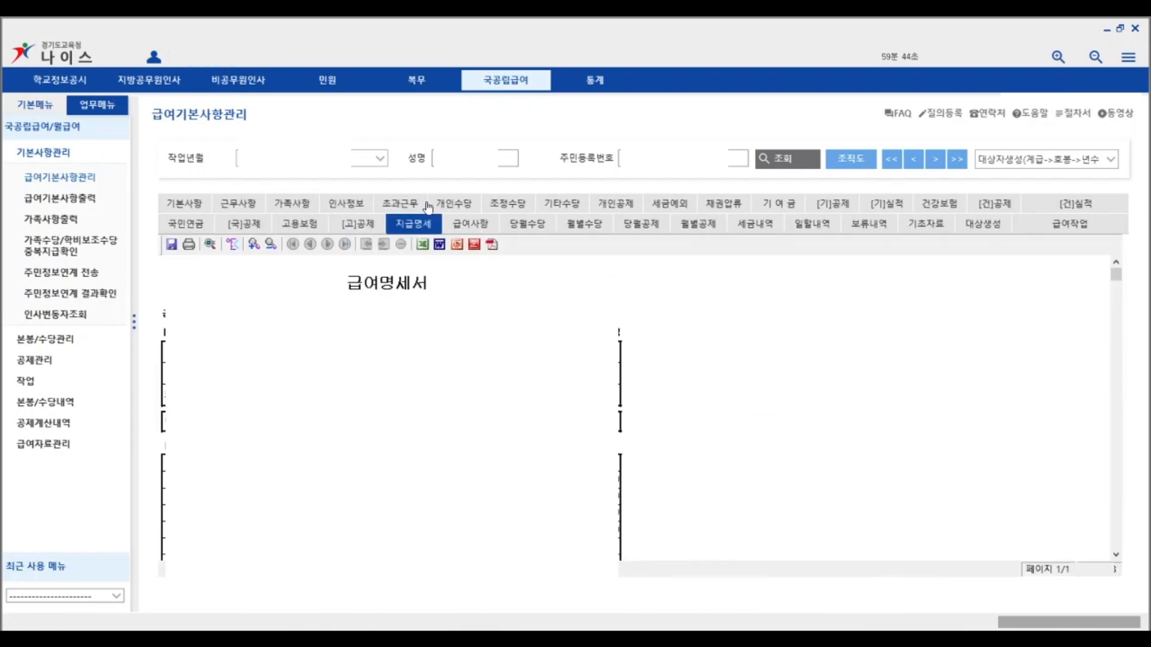
scroll(390, 408, "down", 6)
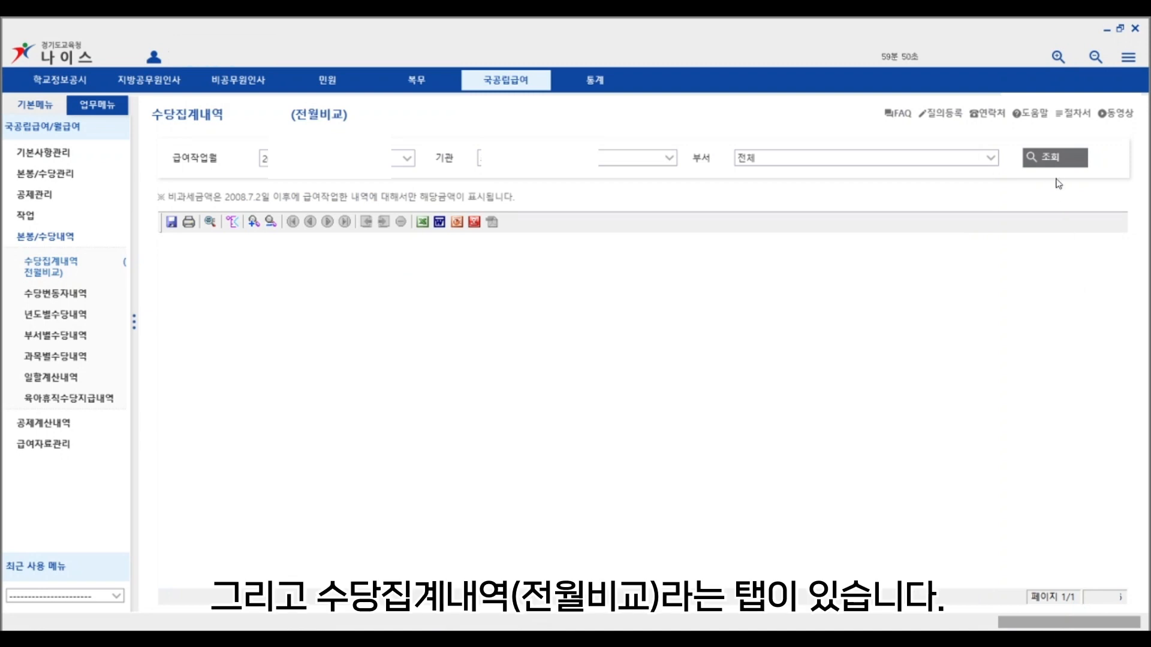
Query the 수당집계내역(전월비교) report for all departments and check the 가족수당(부양가족) current-month amount detail
left_click(1056, 158)
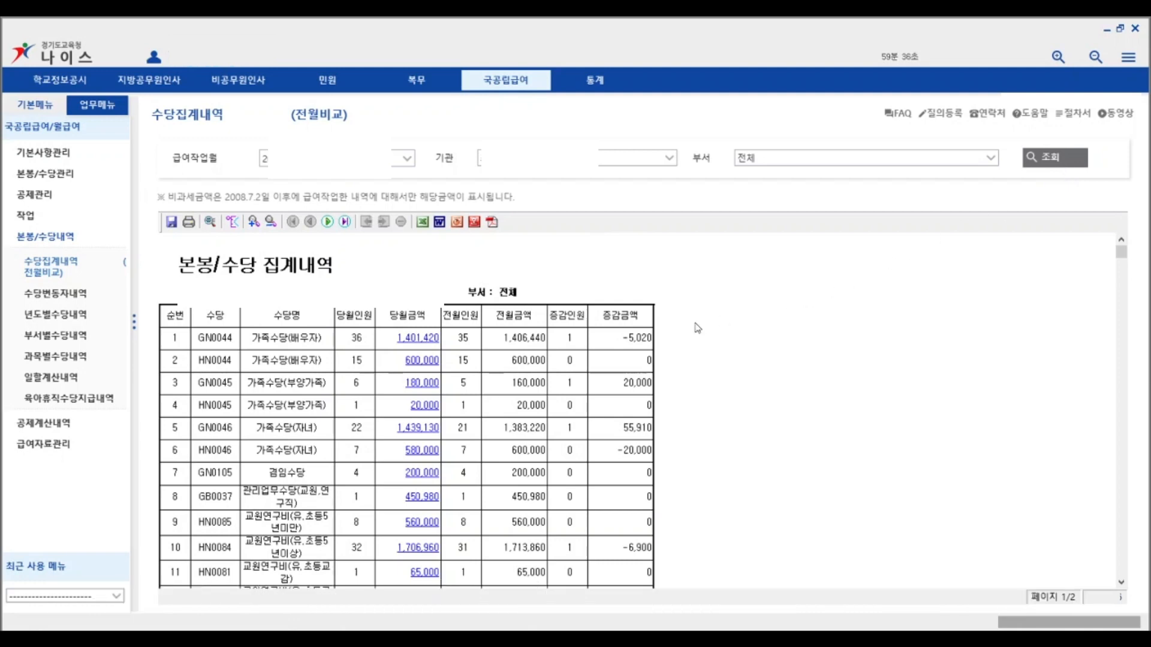
left_click(427, 388)
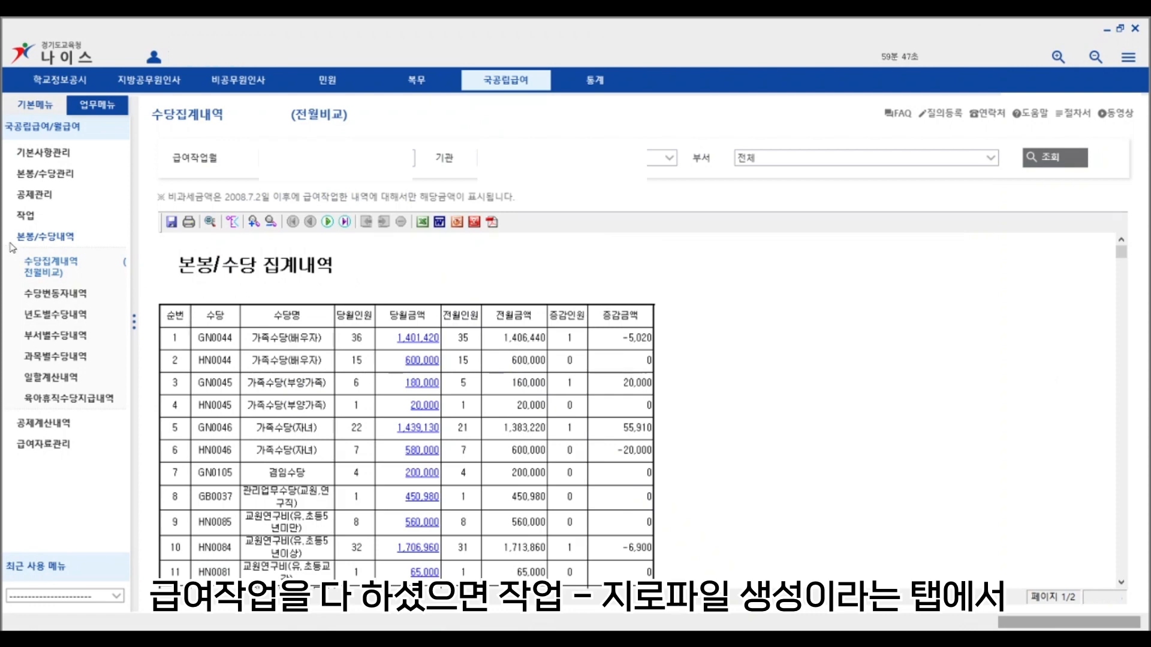
Query the institution's giro file statement in 지로파일생성 with 회계구분 전체 and check its error report (오류내역)
left_click(24, 221)
left_click(41, 307)
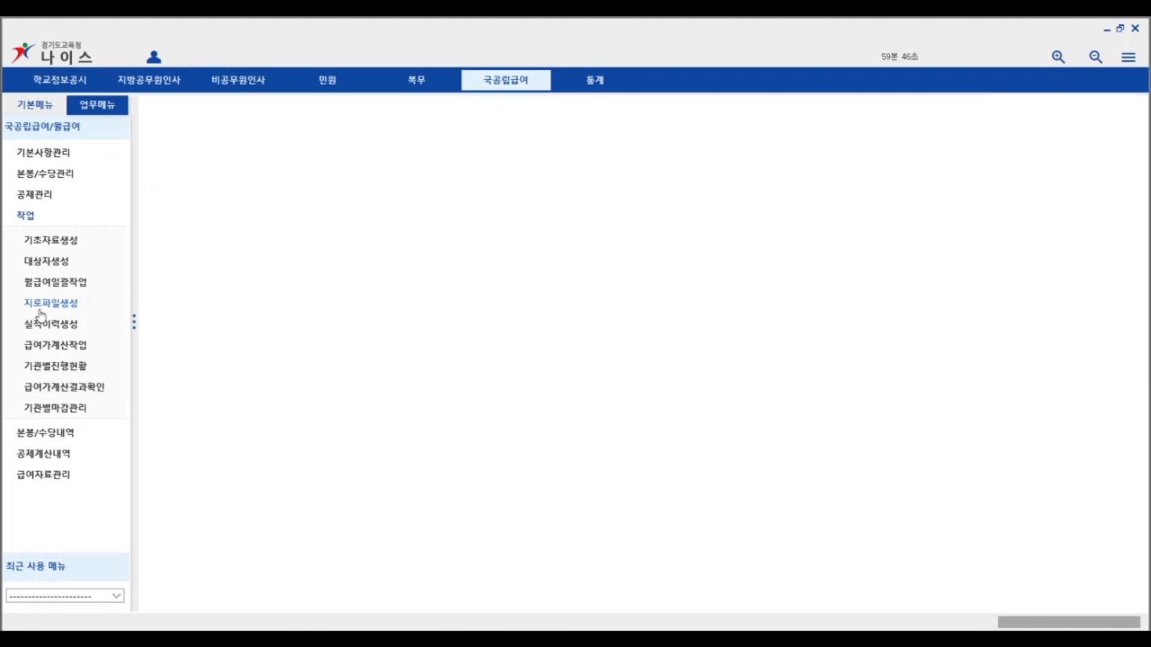
left_click(802, 163)
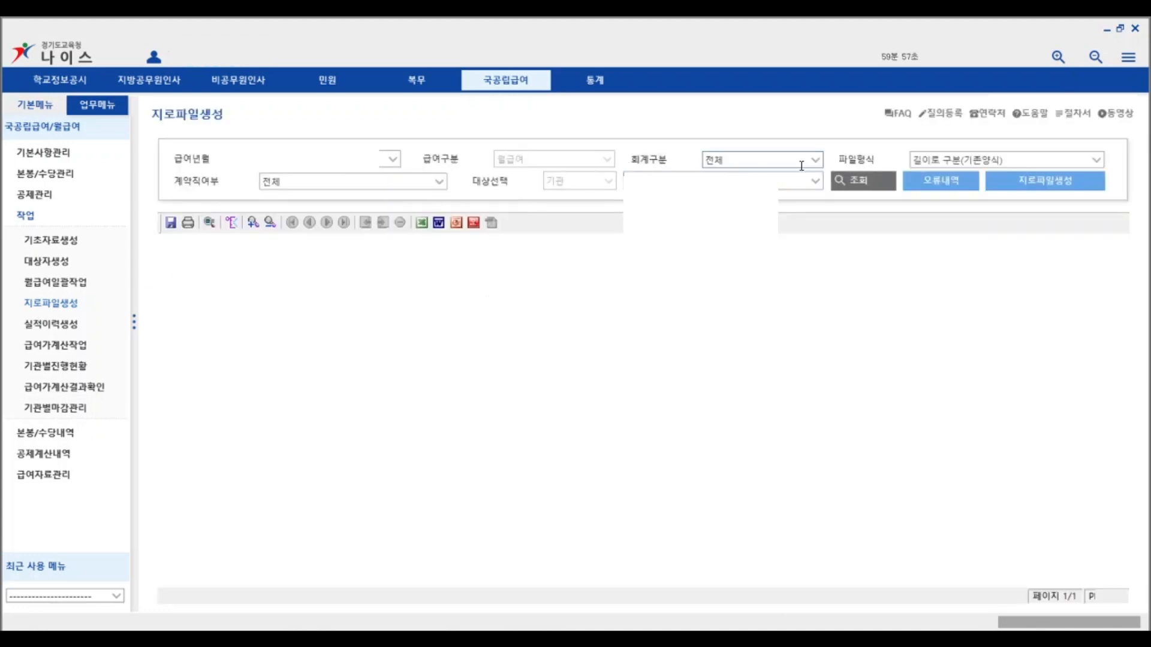
left_click(816, 182)
left_click(800, 230)
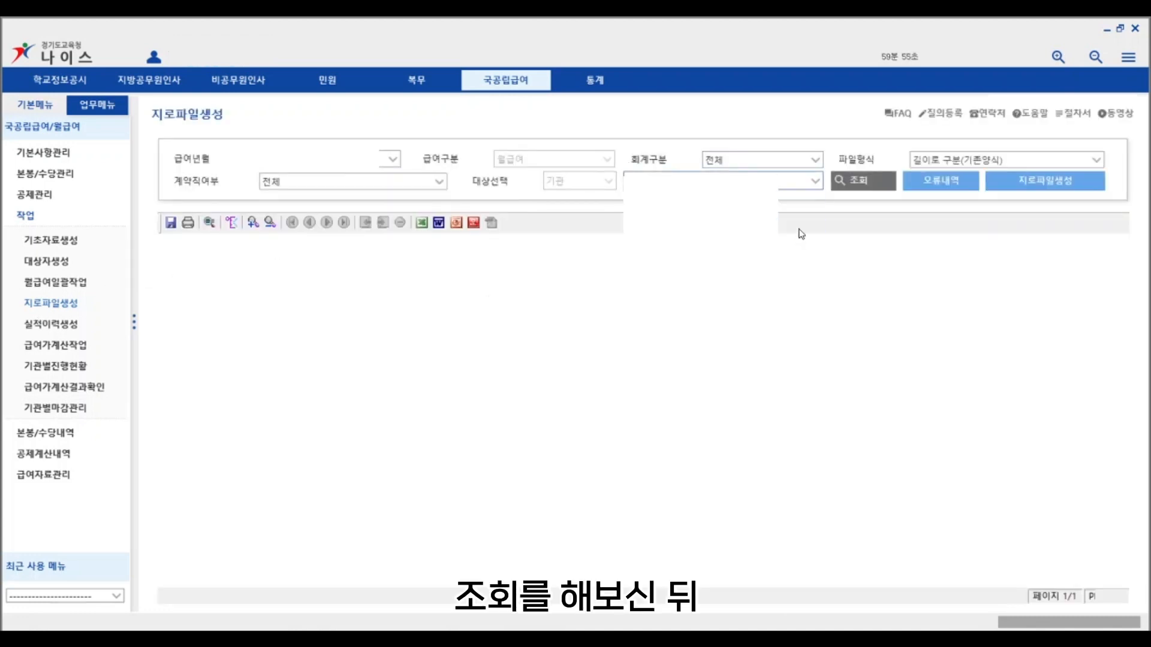
left_click(858, 181)
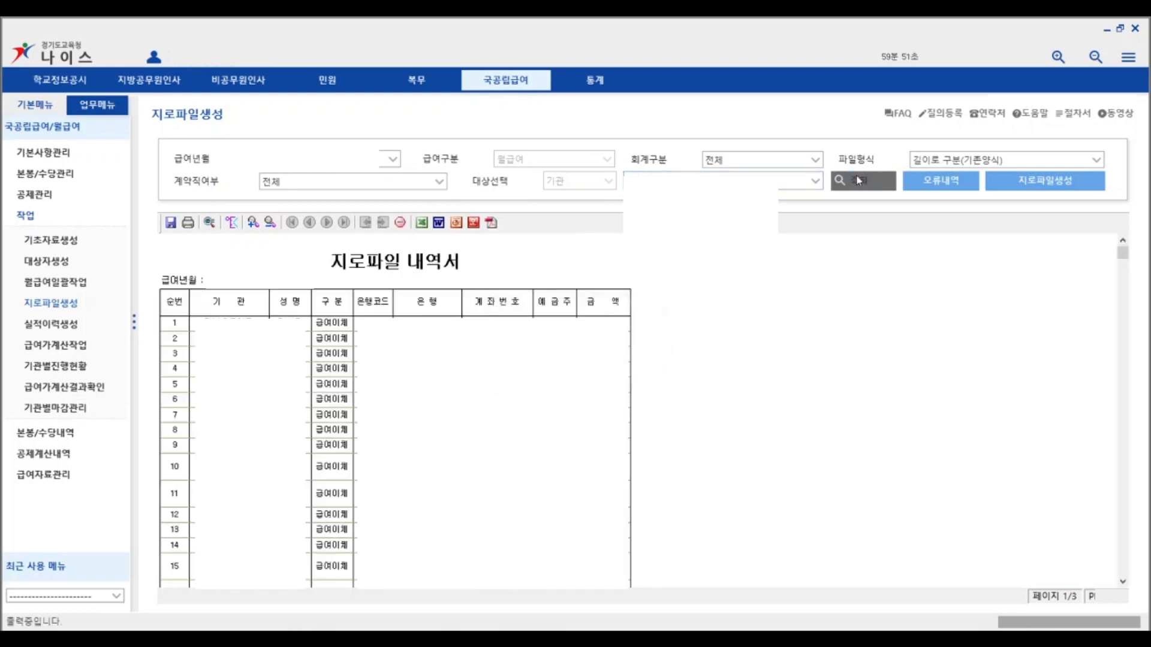
left_click(905, 180)
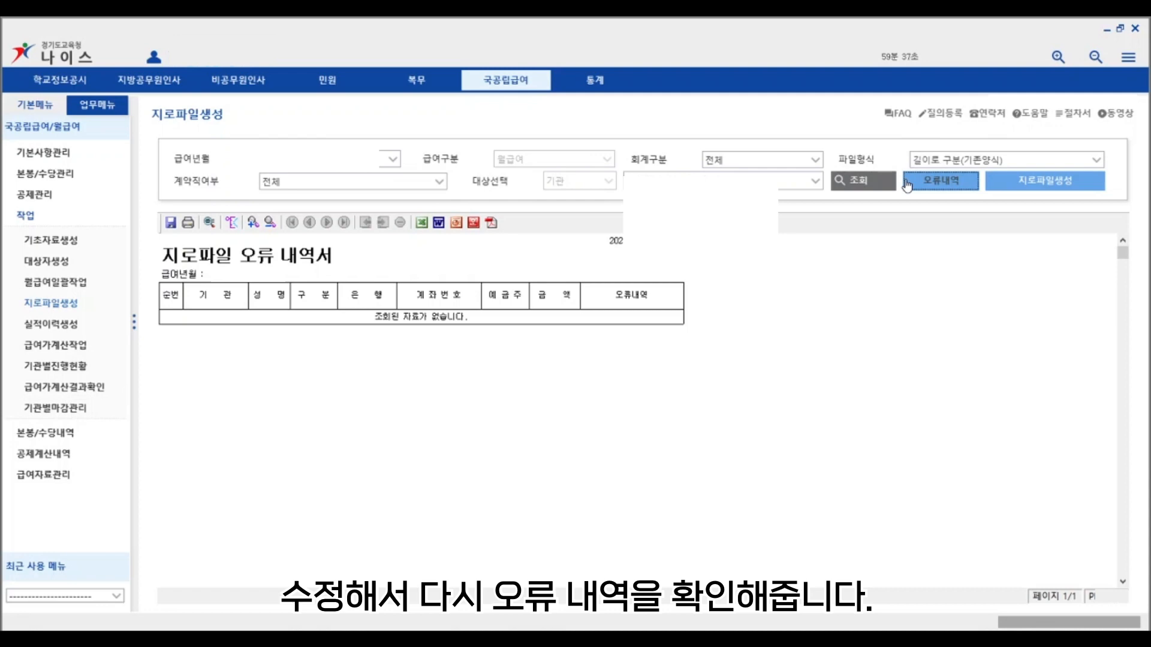
left_click(862, 188)
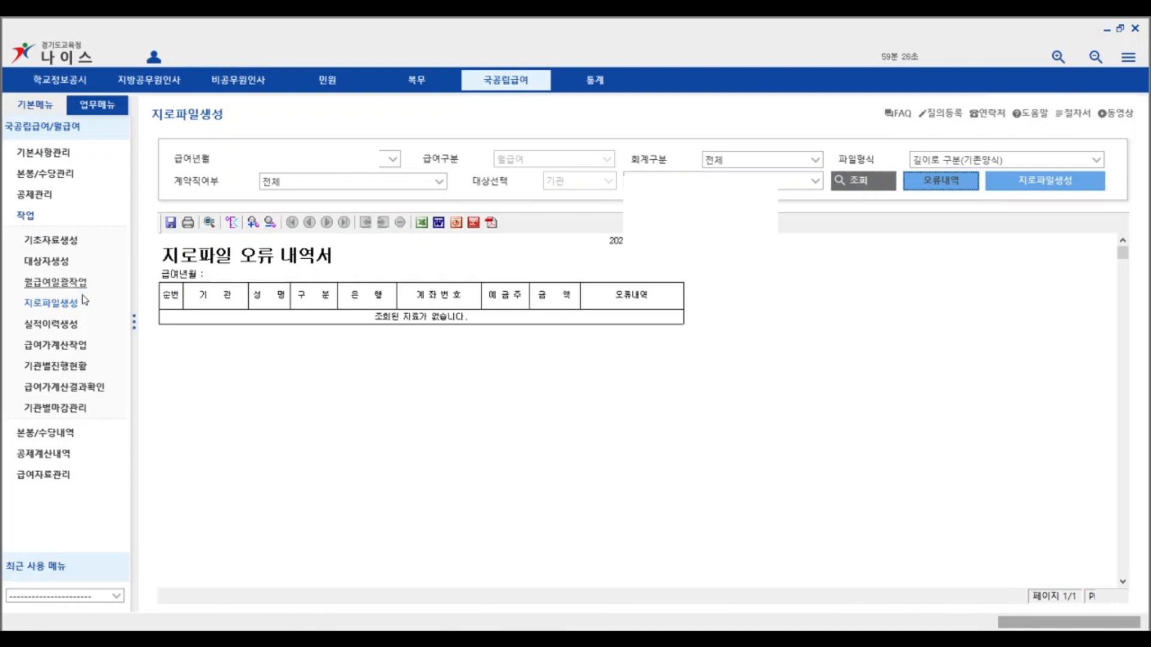
Open 실적이력생성 for the payroll
left_click(53, 325)
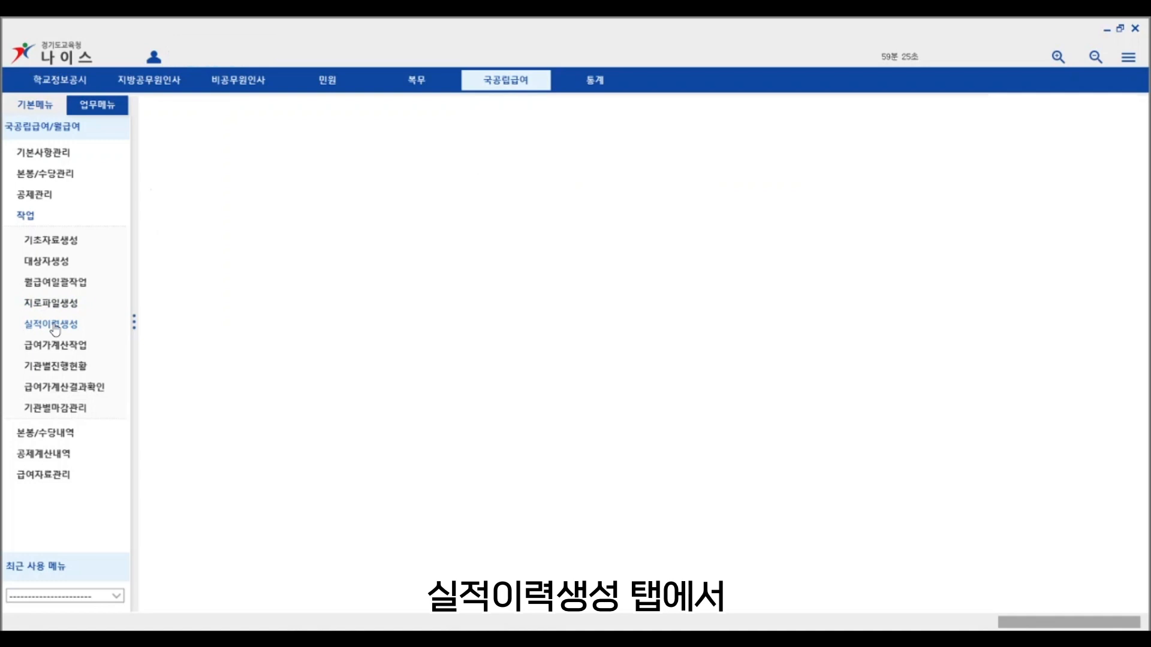